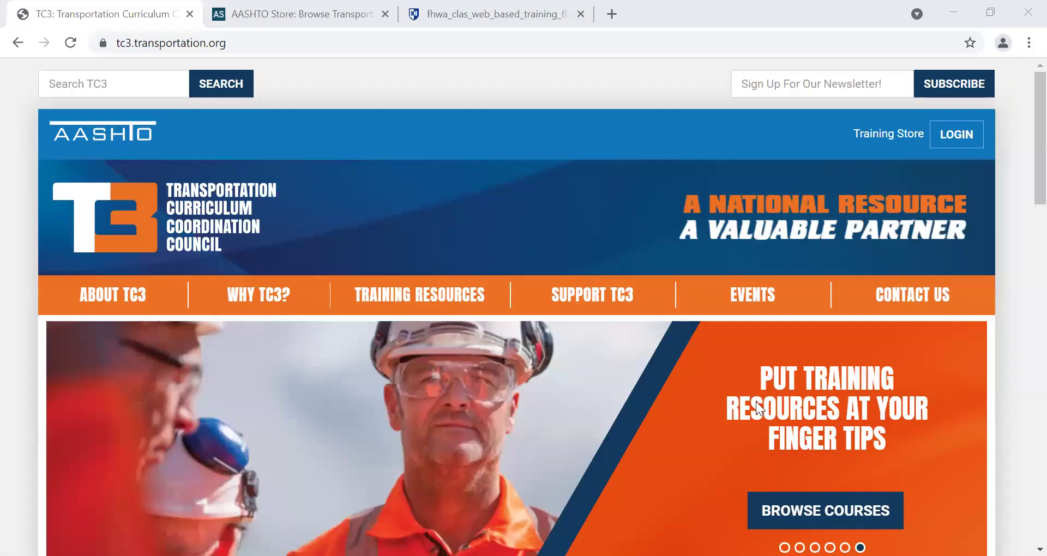
Switch to the AASHTO Store tab and open the My Account 'Sign in or Register' panel.
left_click(321, 4)
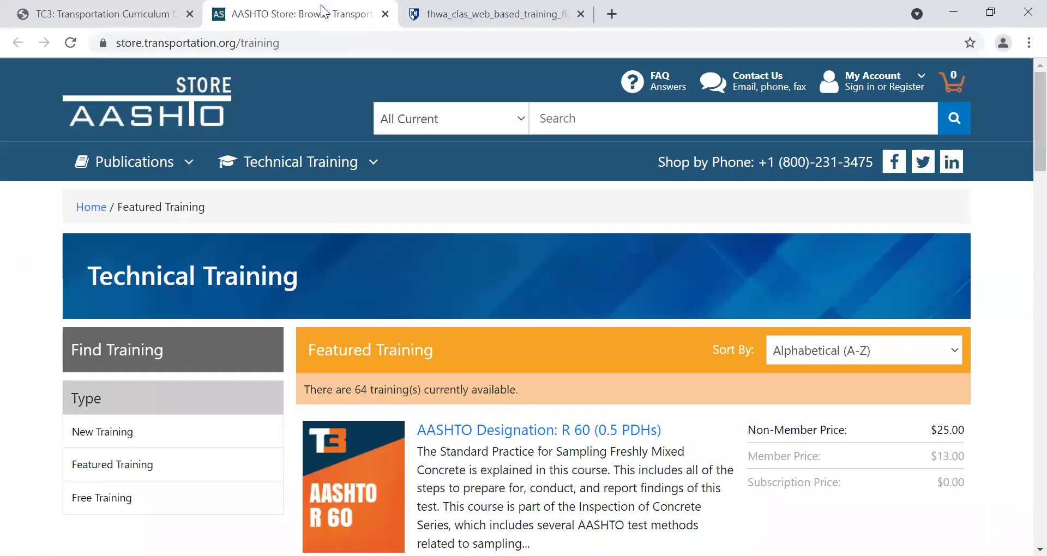
left_click_drag(291, 44, 103, 45)
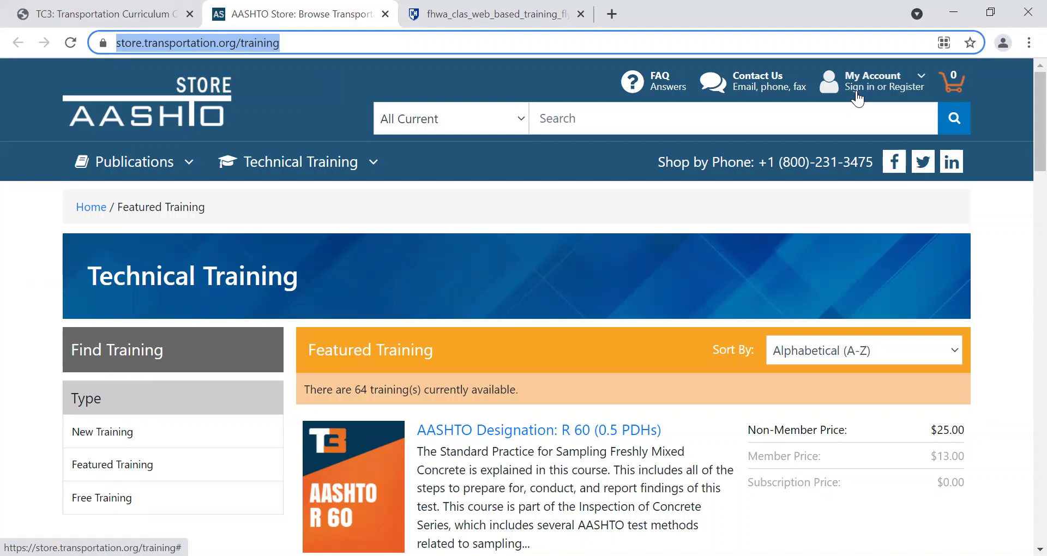
left_click(906, 94)
left_click(906, 90)
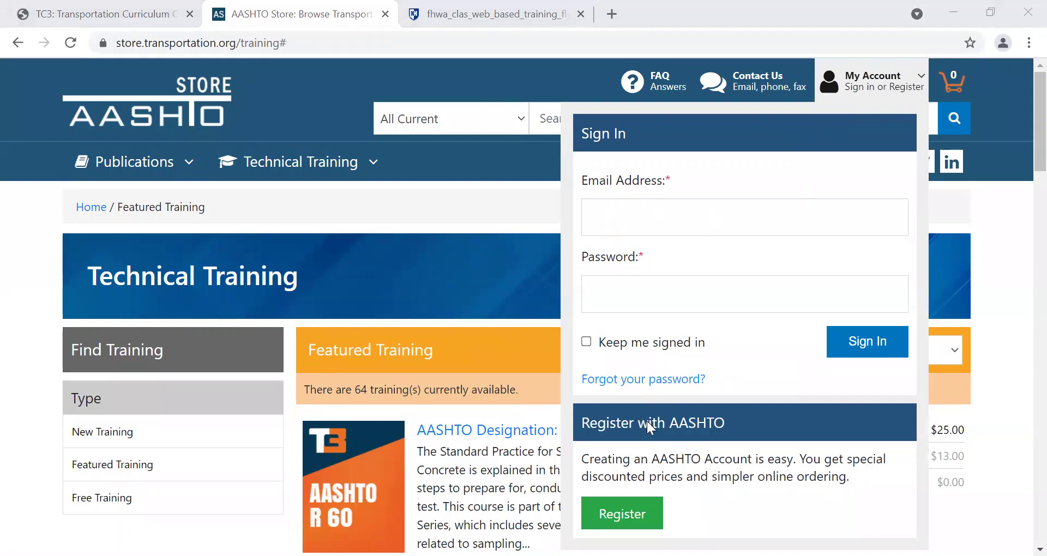
Open the Sign In or Register page, enter the user's e-mail in the sign-in field, then clear it.
left_click(635, 520)
left_click(250, 385)
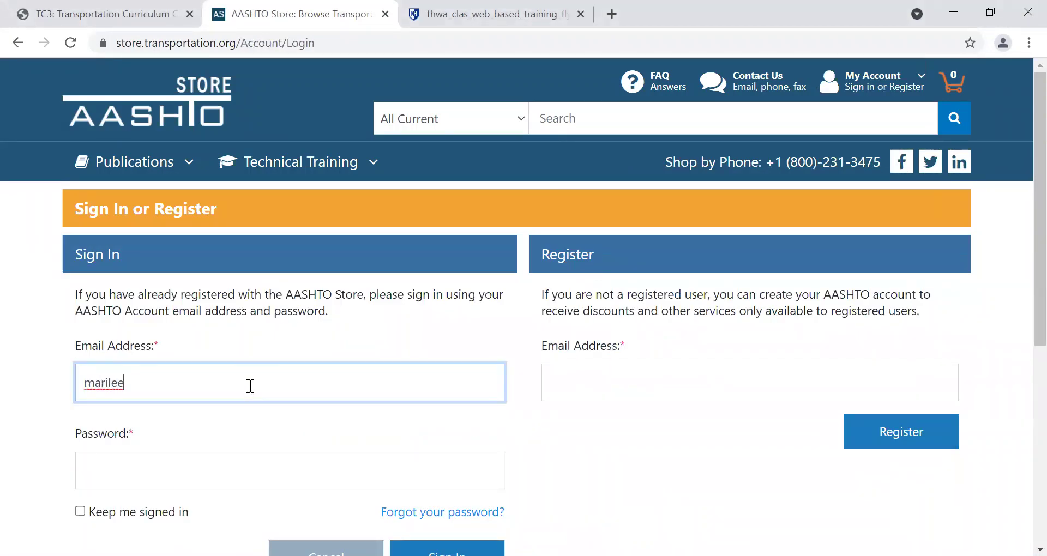
key("Tab")
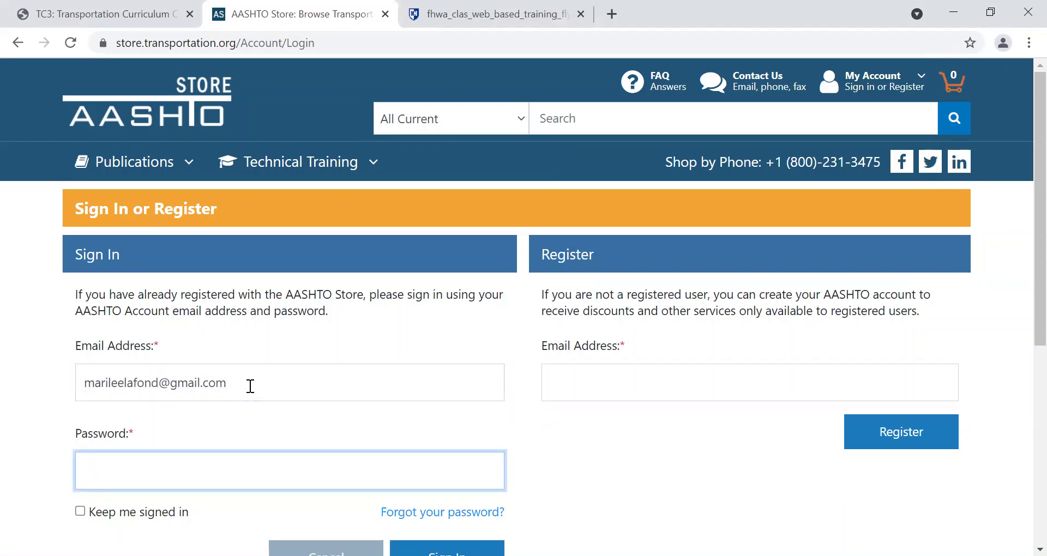
key("shift+Tab")
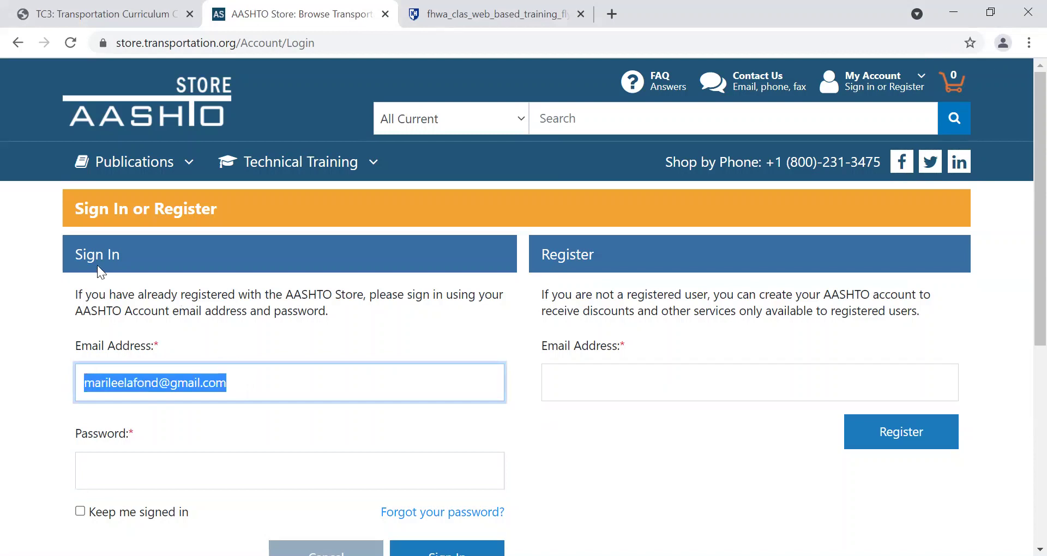
key("BackSpace")
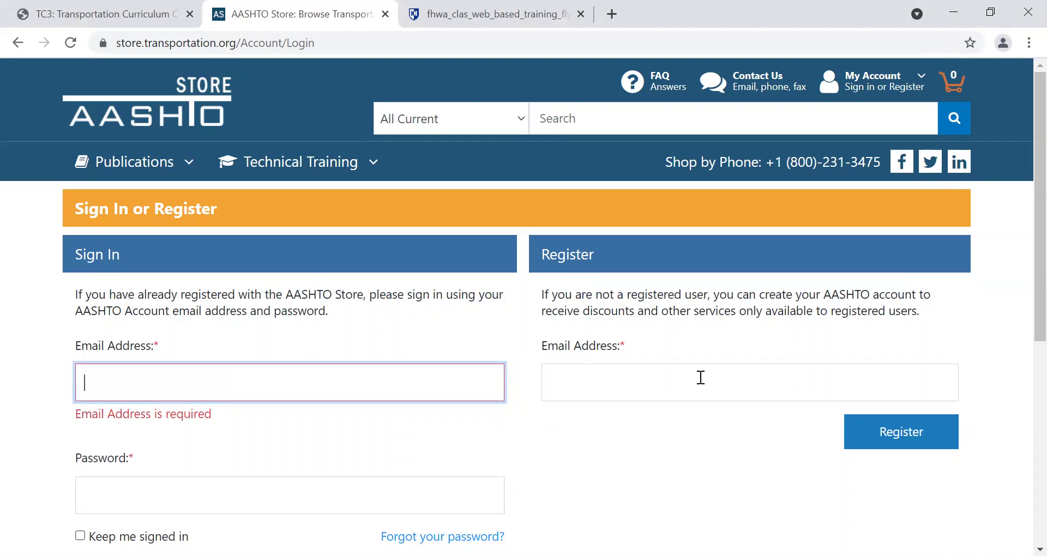
Enter the user's e-mail in the Register section's Email Address field and start registration.
left_click(659, 392)
left_click_drag(545, 251, 627, 264)
left_click(582, 391)
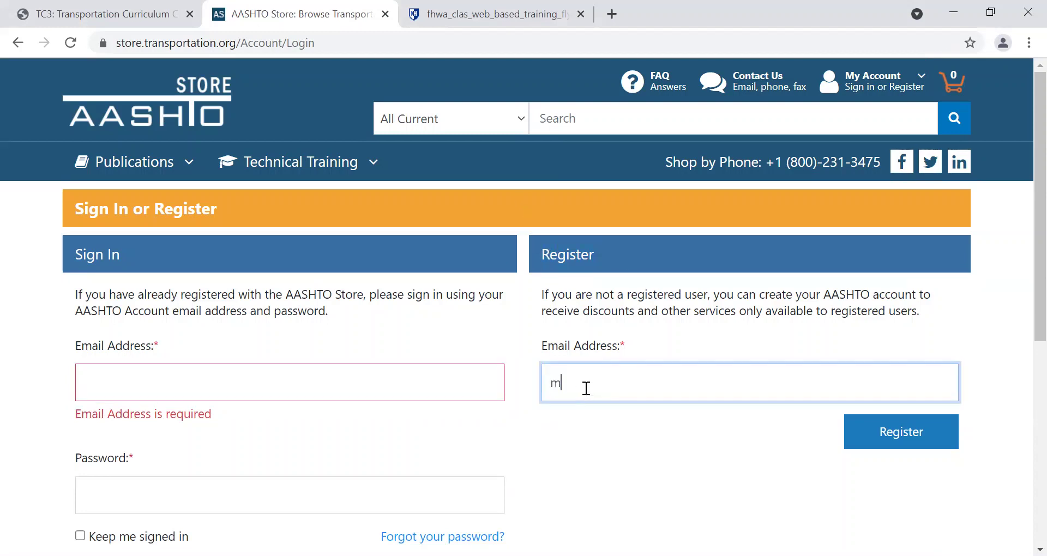
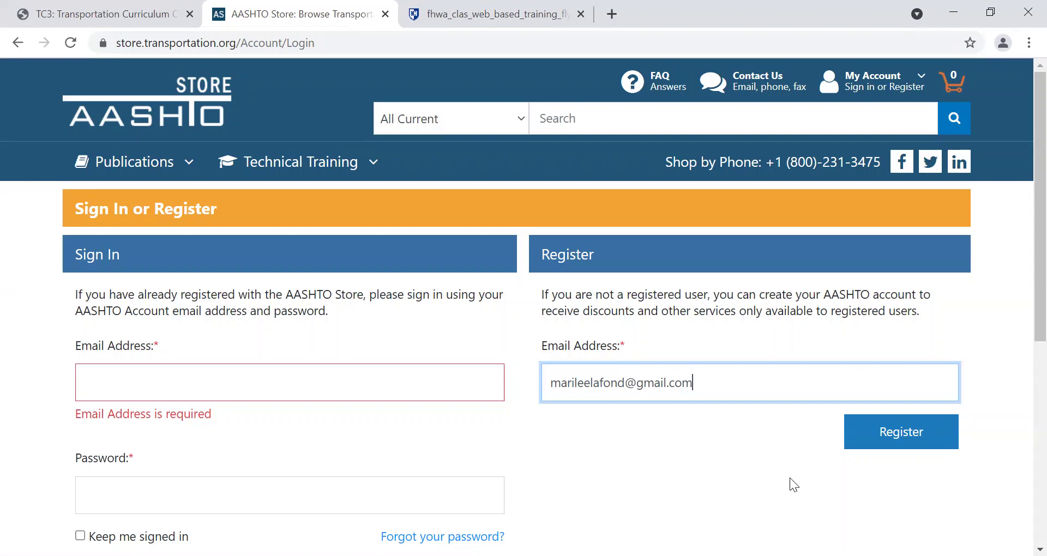
left_click(921, 436)
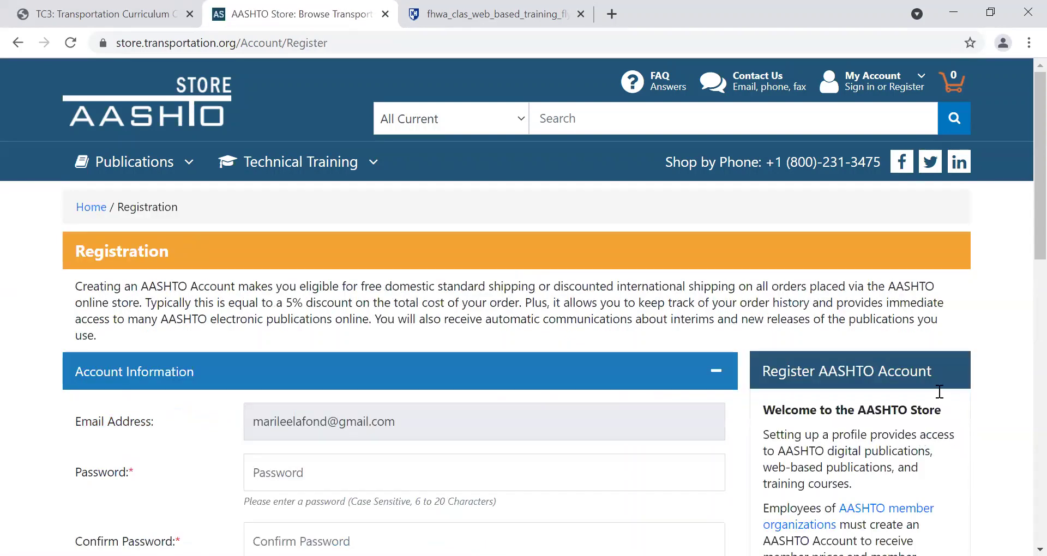
Enter and confirm the new account's password.
scroll(1021, 256, "down", 3)
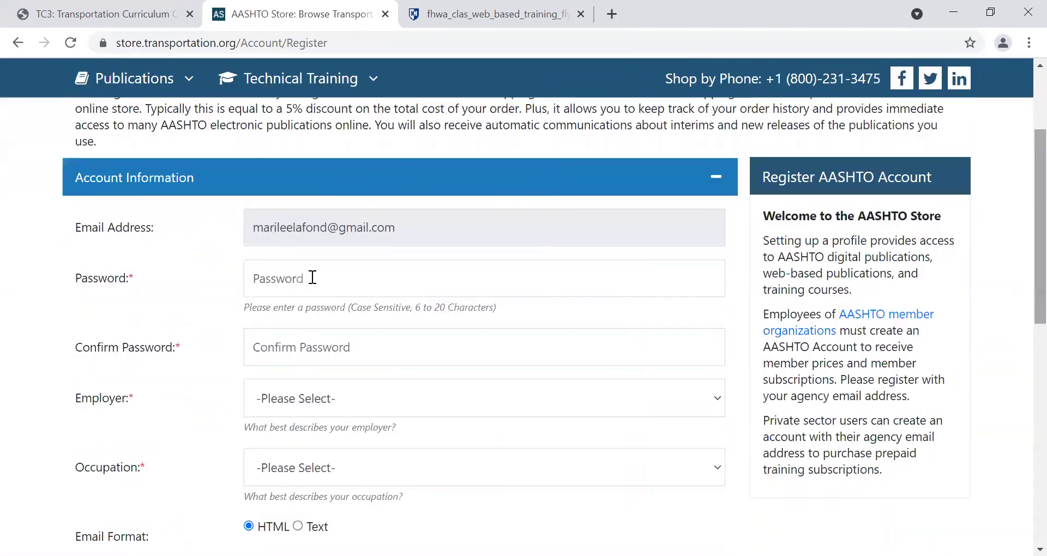
left_click(312, 278)
type("aaaaaaaaaa")
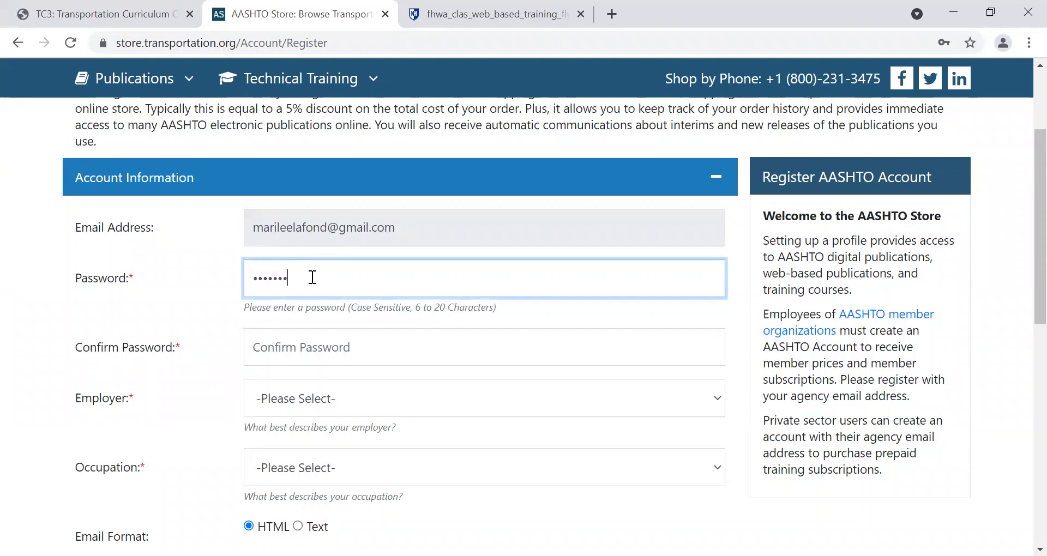
type("aa")
key("Tab")
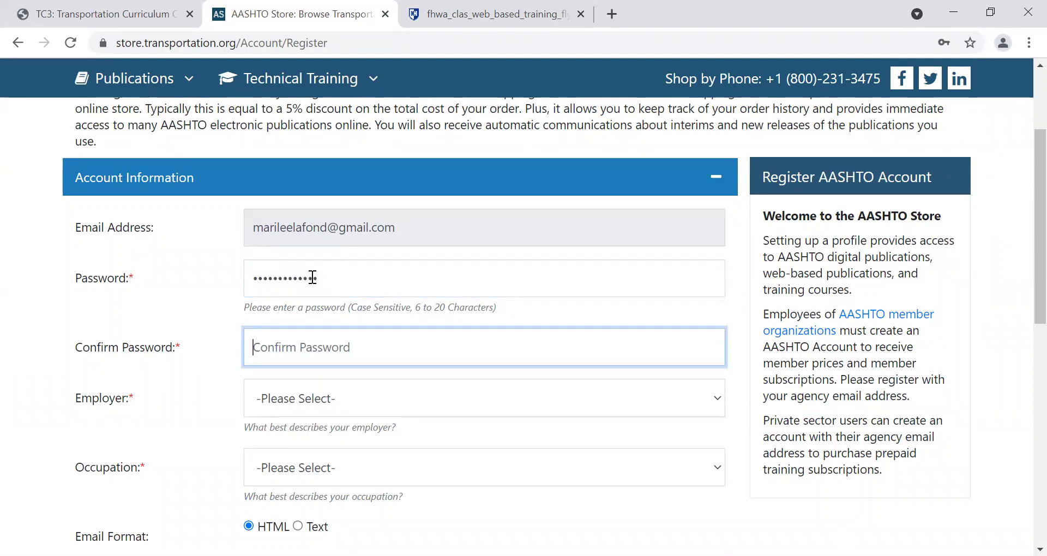
type("aaaaaaaaaaaa")
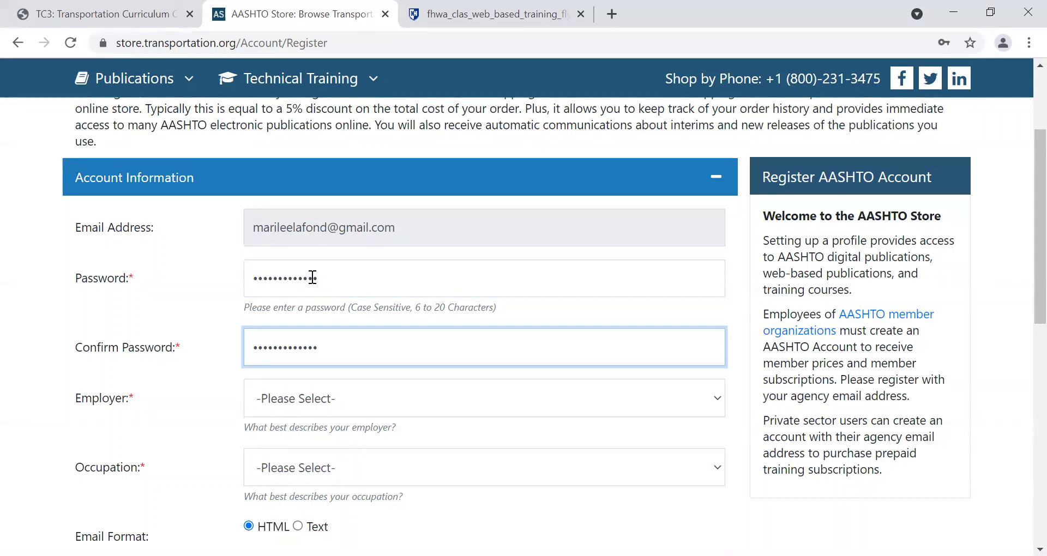
Choose City/Town Government as Employer and Other as Occupation, then go to the next step.
left_click(311, 399)
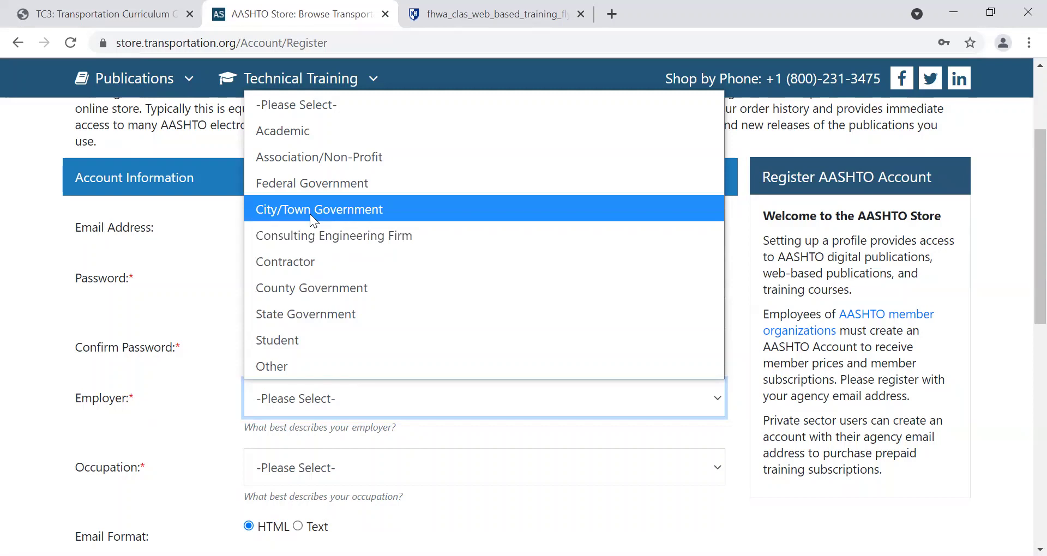
left_click(310, 214)
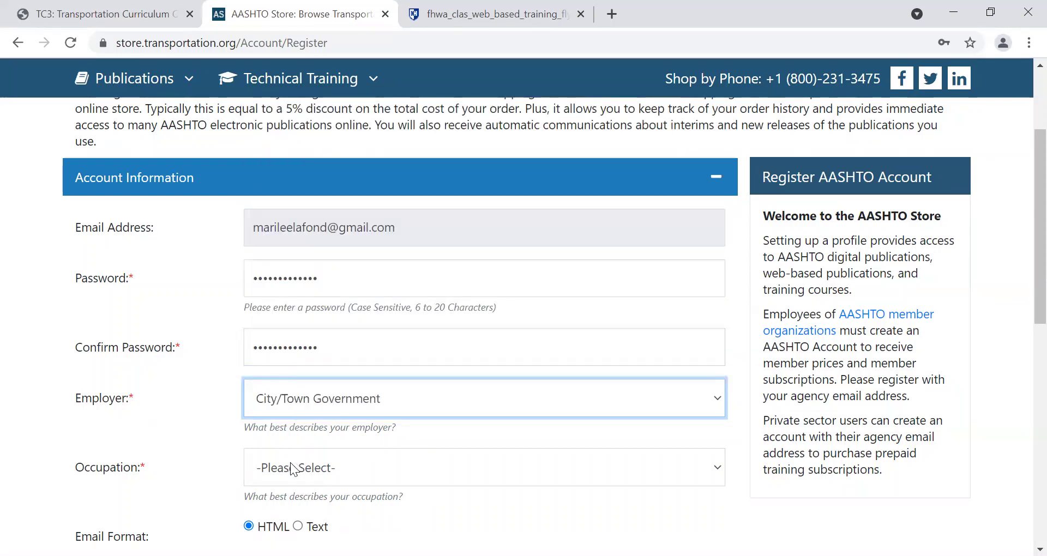
left_click(290, 468)
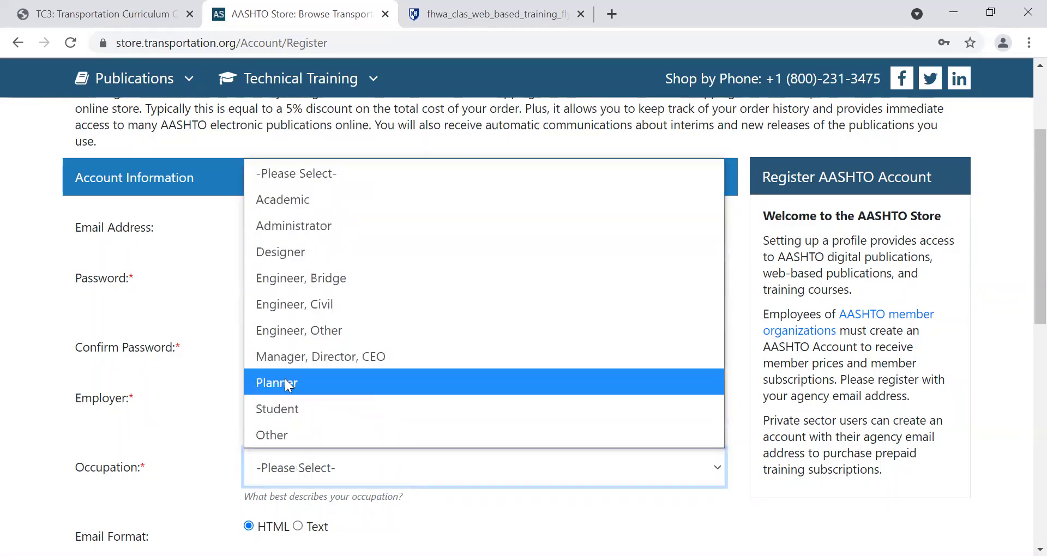
left_click(281, 432)
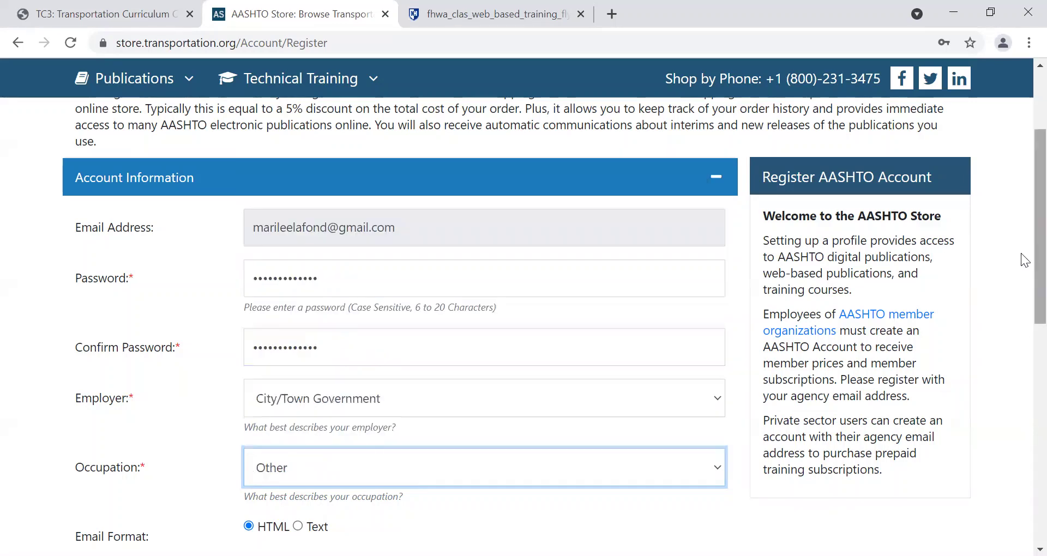
scroll(1022, 306, "down", 6)
left_click(664, 262)
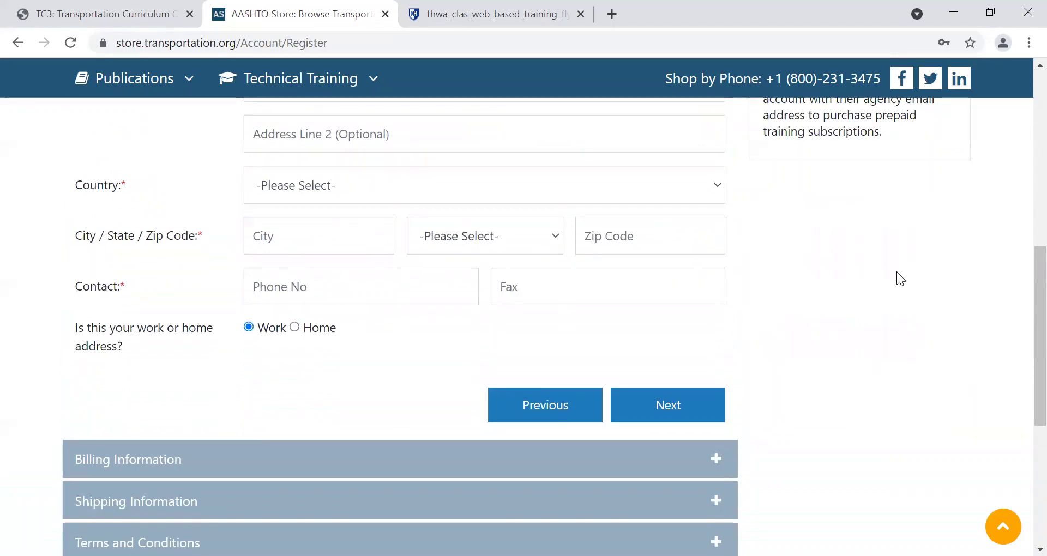
Choose Mrs. as the title and fill in the user's first name, last name and organization.
scroll(1021, 281, "up", 5)
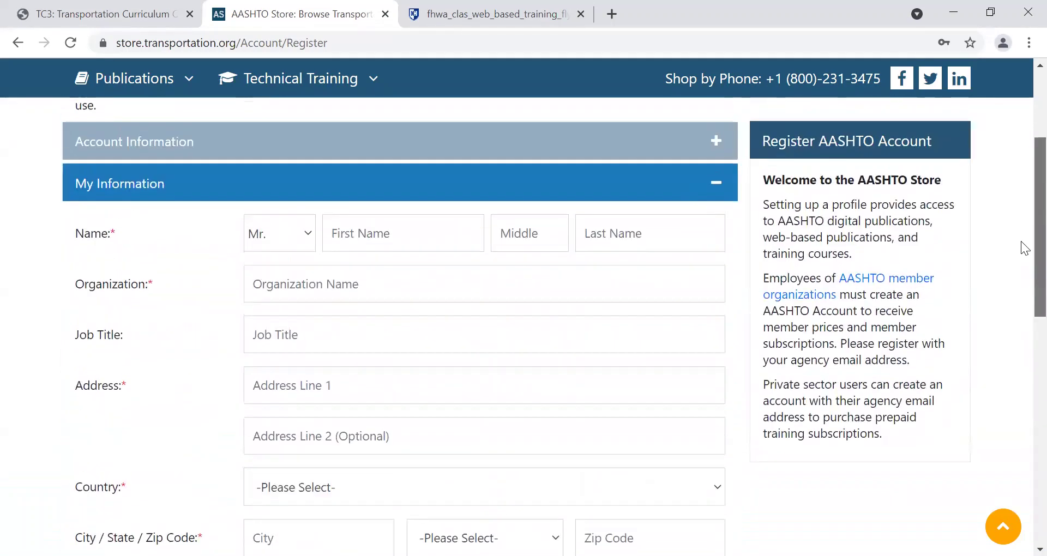
left_click(296, 234)
left_click(277, 323)
key("Tab")
key("Tab")
key("Tab")
key("Tab")
type("UNH T2 NH LTAP")
key("Tab")
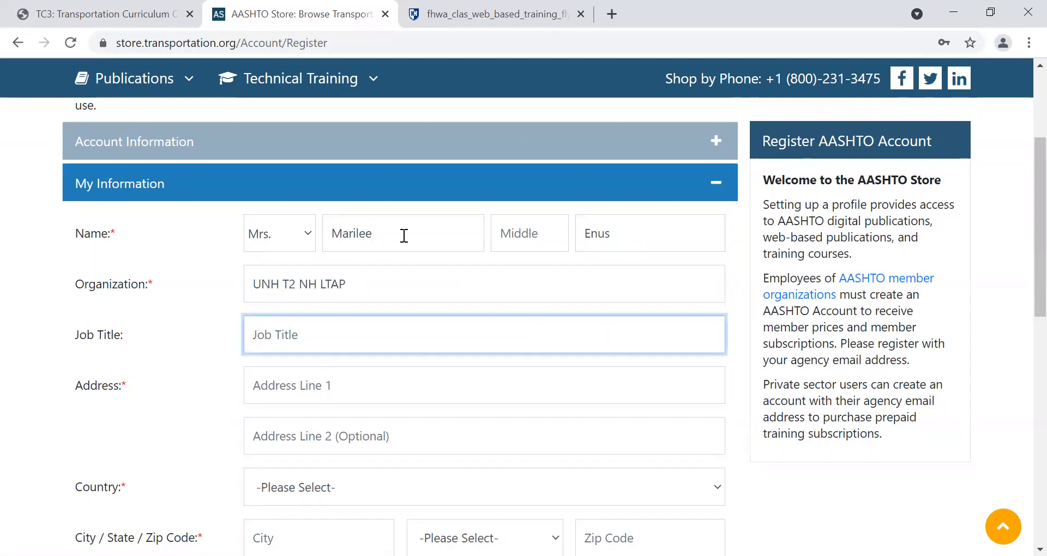
key("Tab")
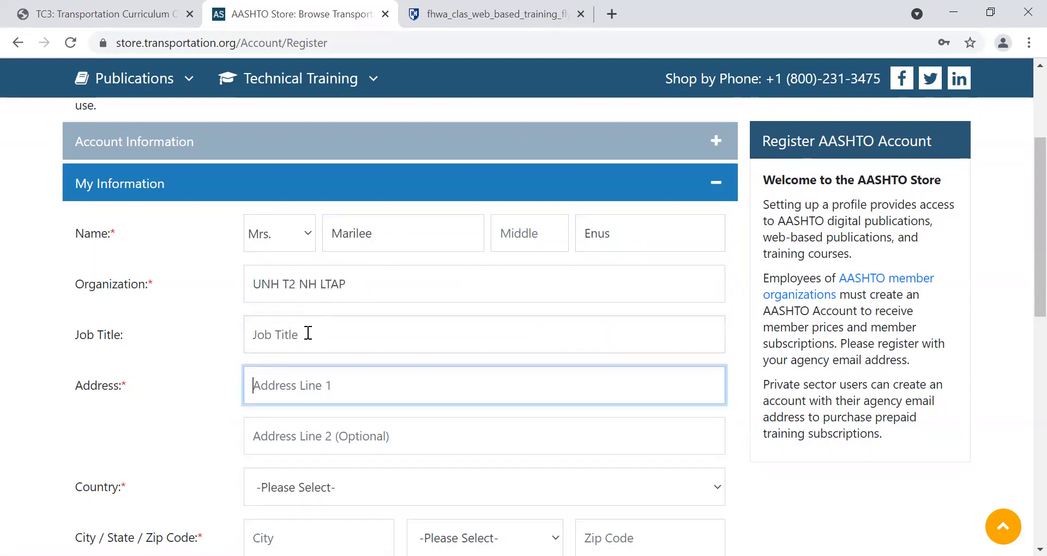
Enter the street address, city and state, with United States as the country.
type("33 Academic Way")
key("Tab")
key("Tab")
key("Down")
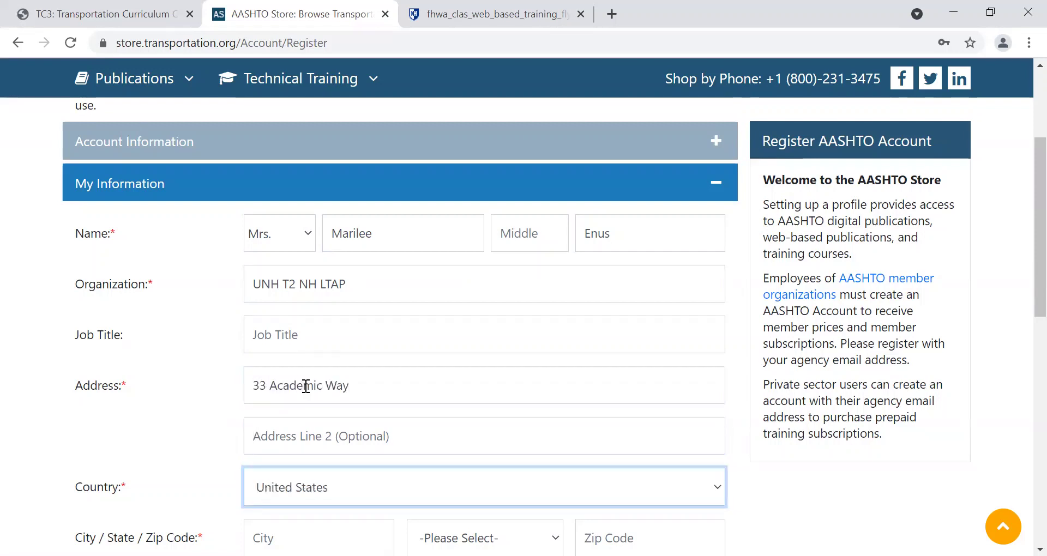
key("Tab")
type("Durham")
key("Tab")
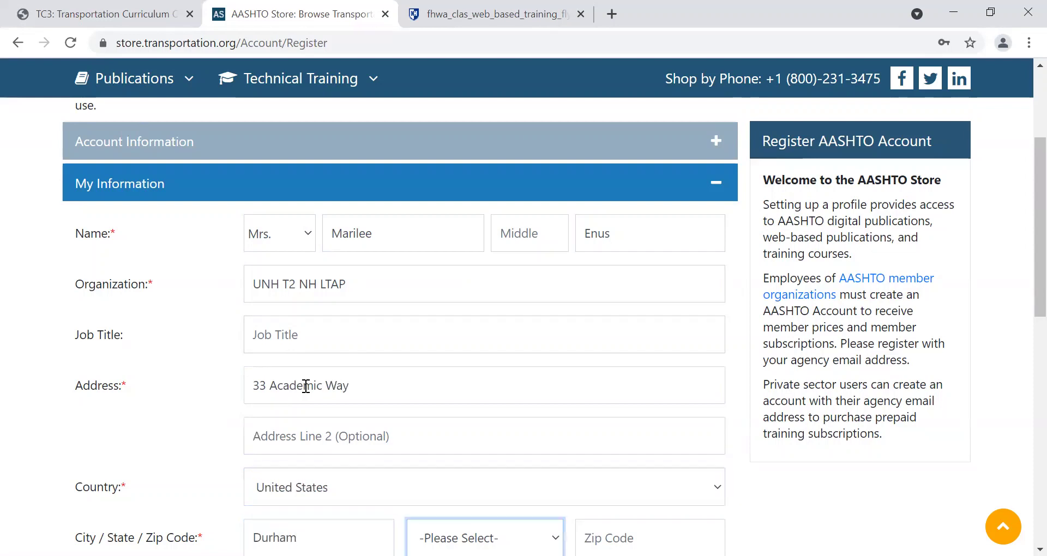
key("n")
key("alt+Down")
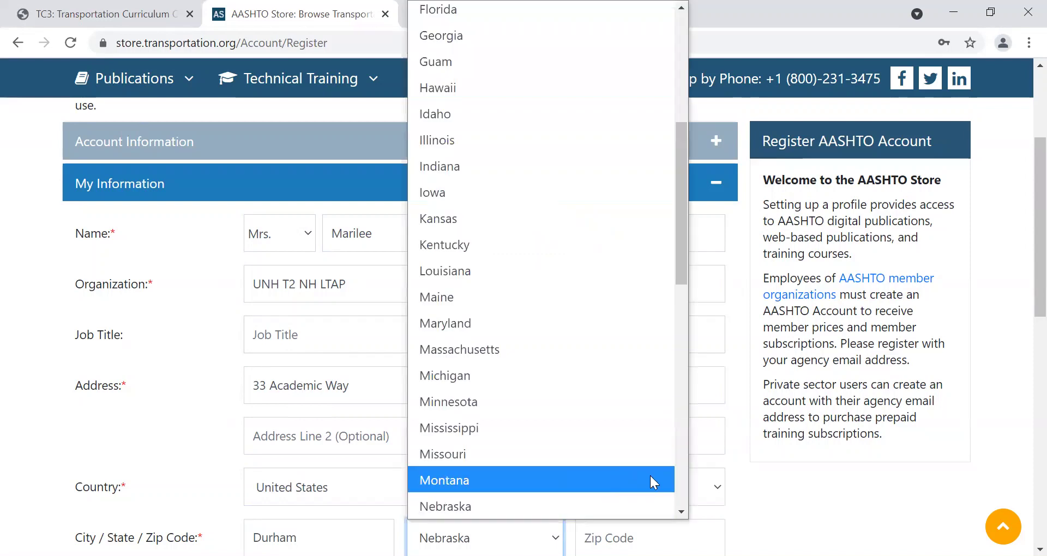
left_click(679, 487)
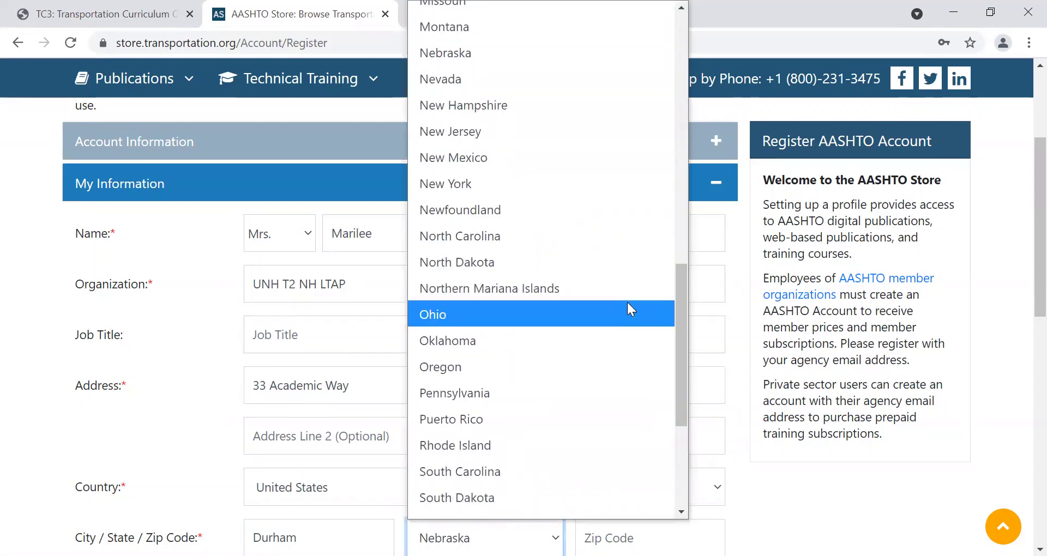
key("Down")
key("Down")
key("Down")
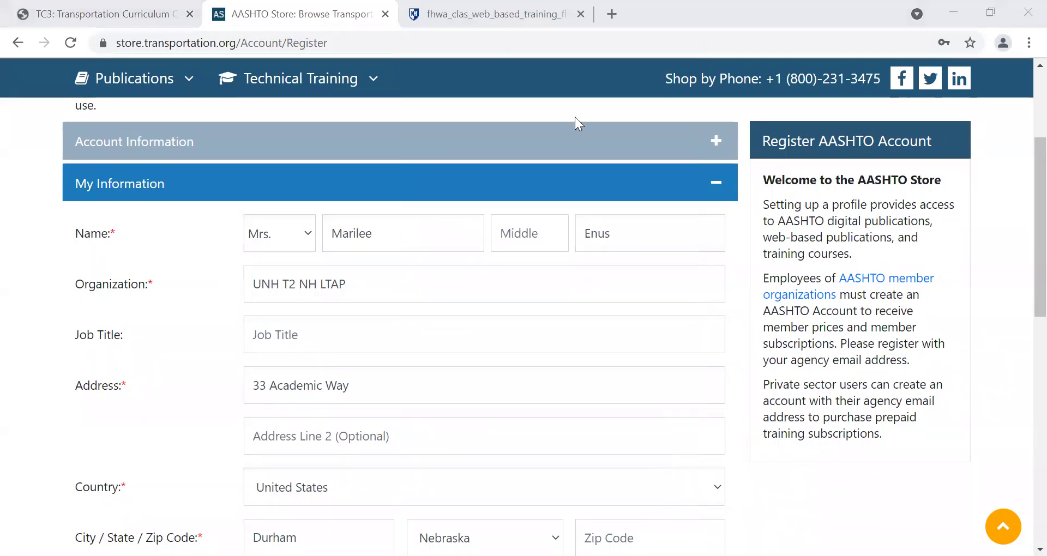
key("alt+Down")
left_click(686, 415)
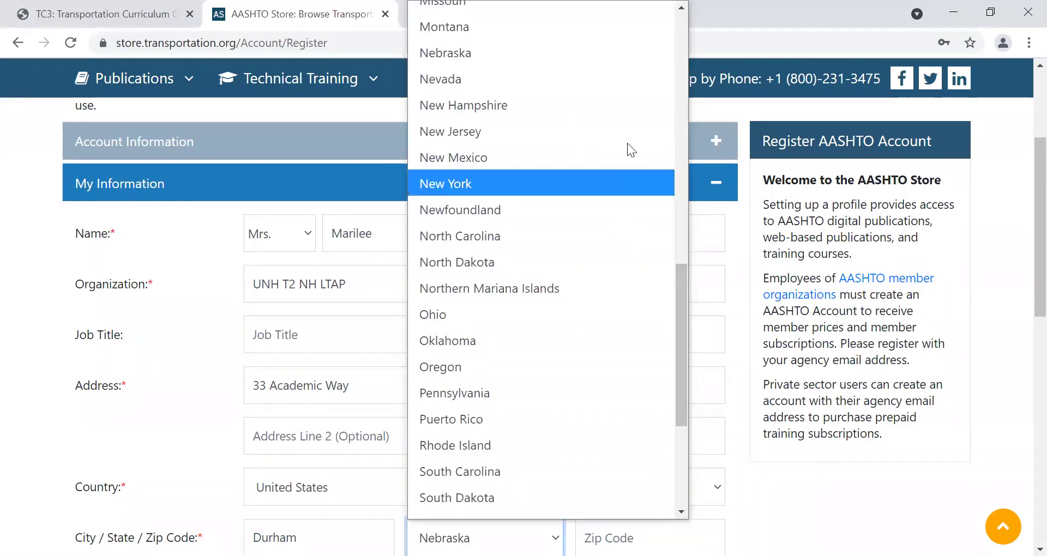
left_click(526, 105)
Enter the ZIP code and contact phone number, fixing its last digit and adding dashes.
left_click(649, 539)
type("0")
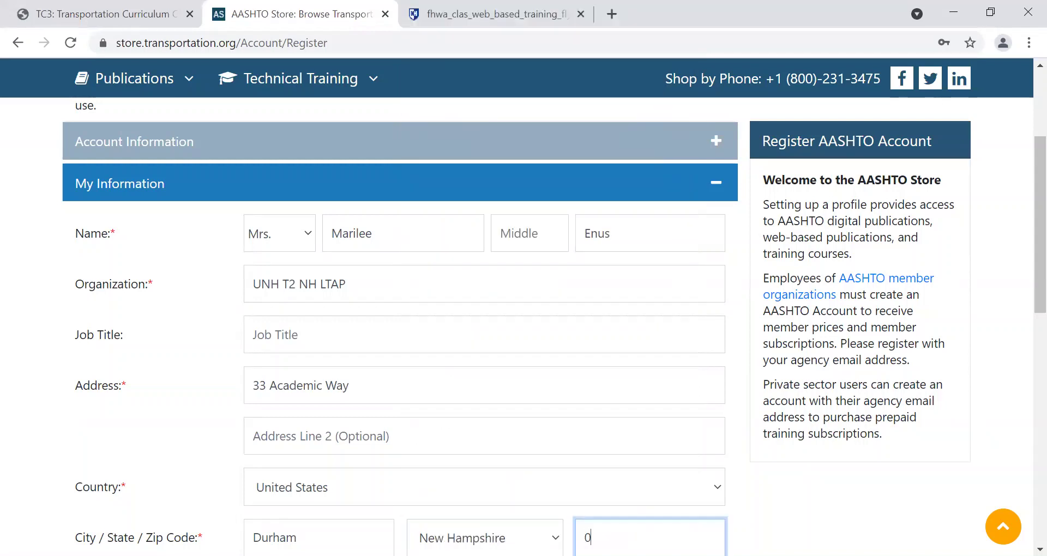
type("3824")
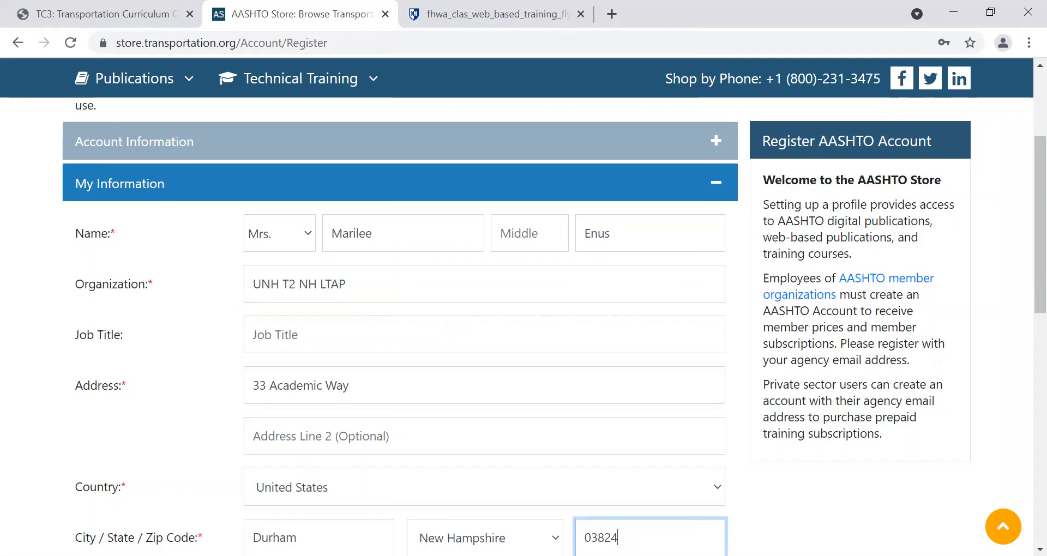
key("Tab")
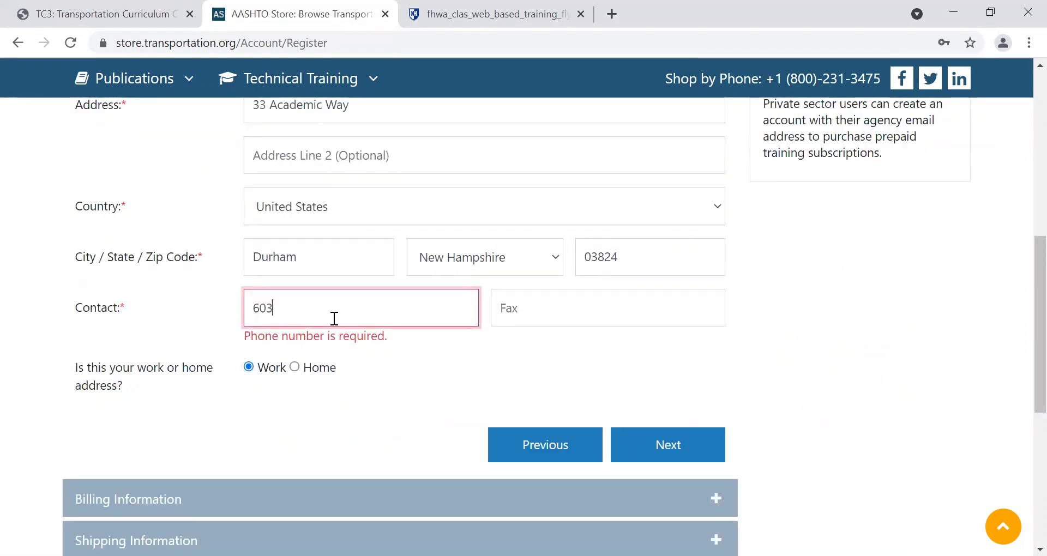
left_click(335, 319)
key("BackSpace")
type("2")
key("Tab")
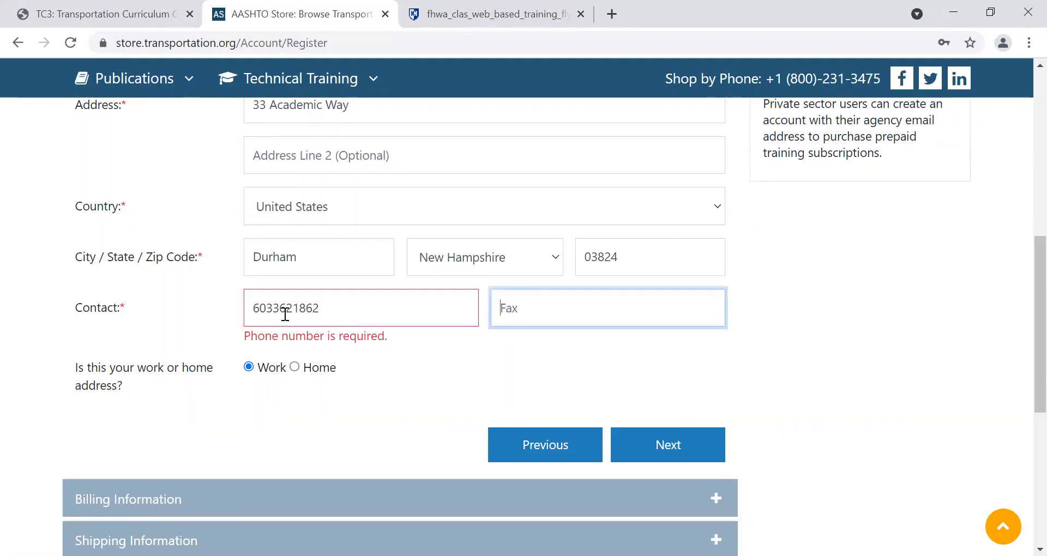
left_click(272, 308)
type("-362")
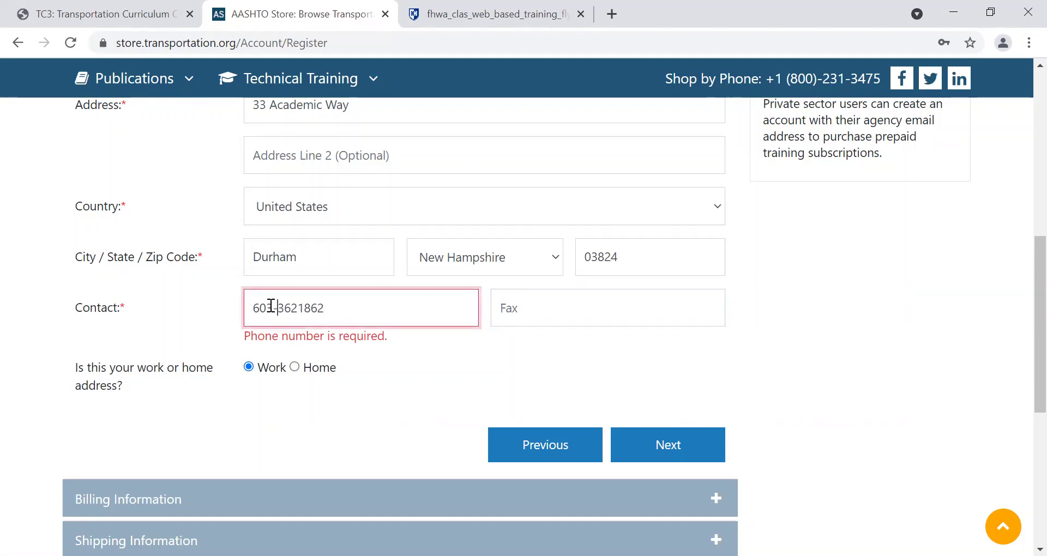
type("-")
key("Tab")
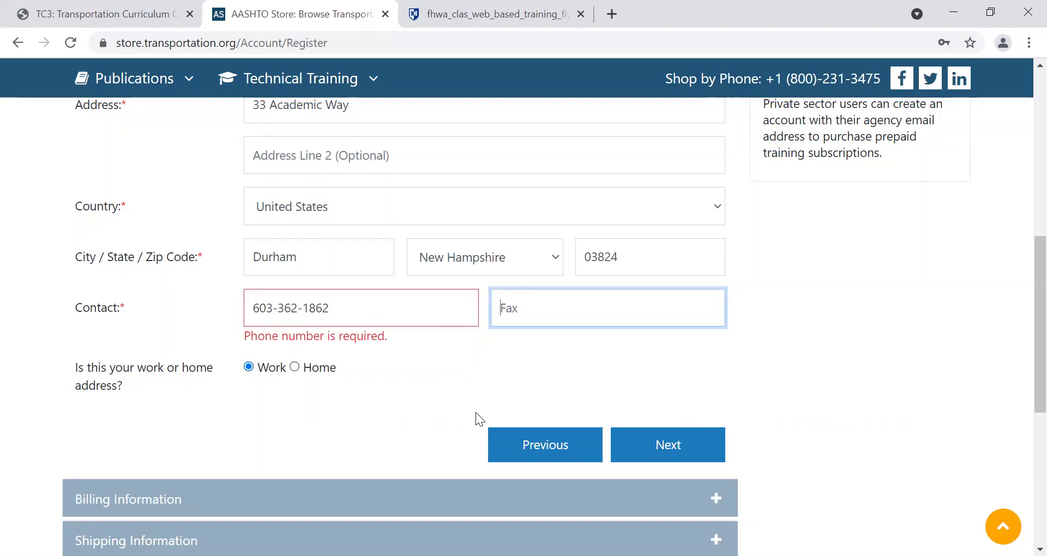
Keep billing and shipping the same as My Information and advance to Terms and Conditions.
left_click(660, 457)
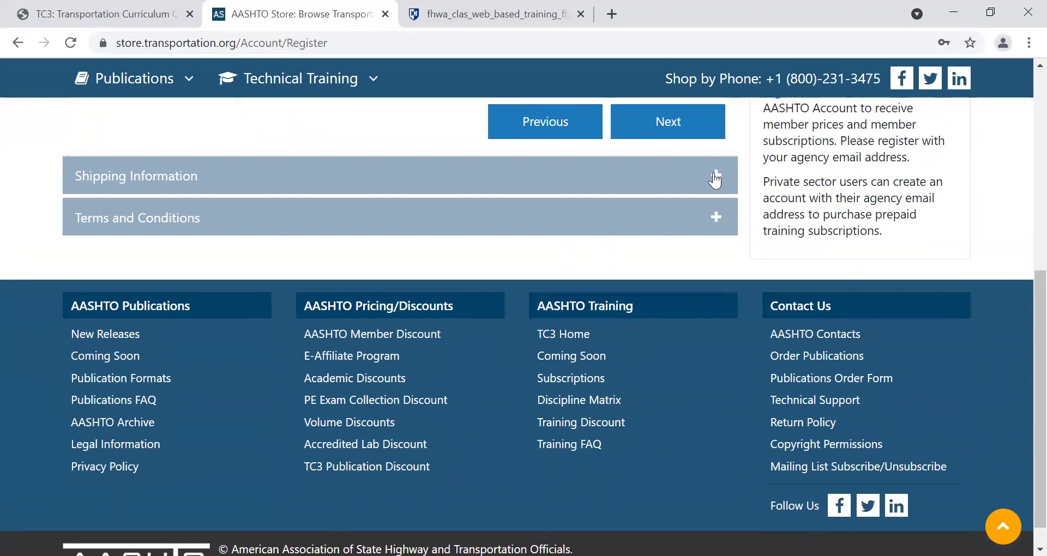
left_click_drag(1022, 347, 1008, 175)
scroll(1007, 176, "up", 1)
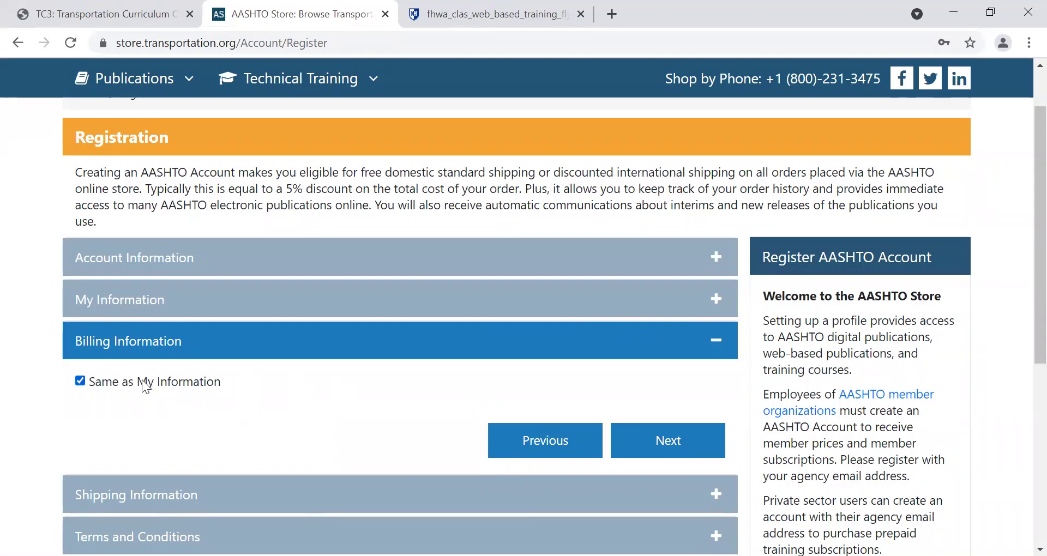
left_click(698, 456)
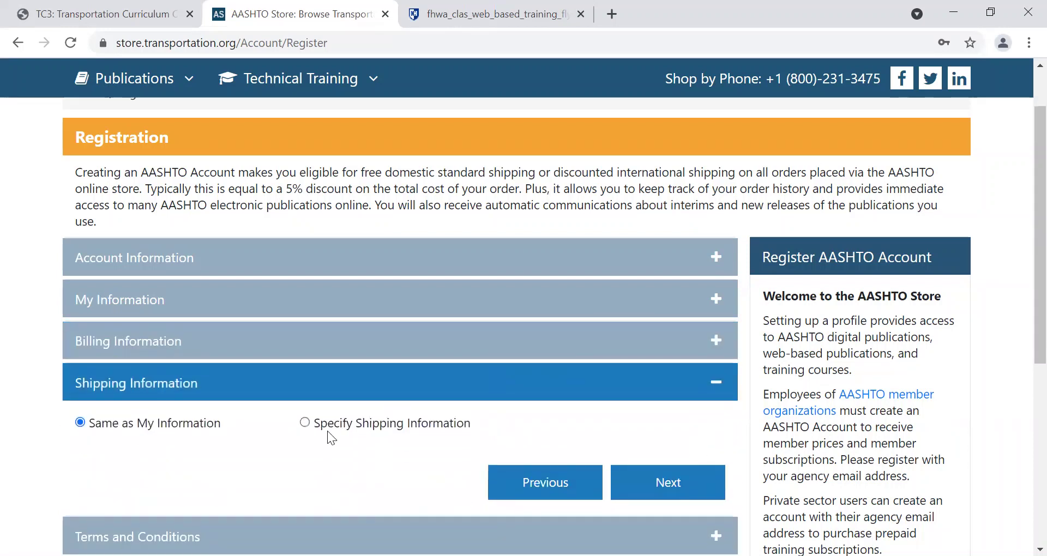
left_click(669, 483)
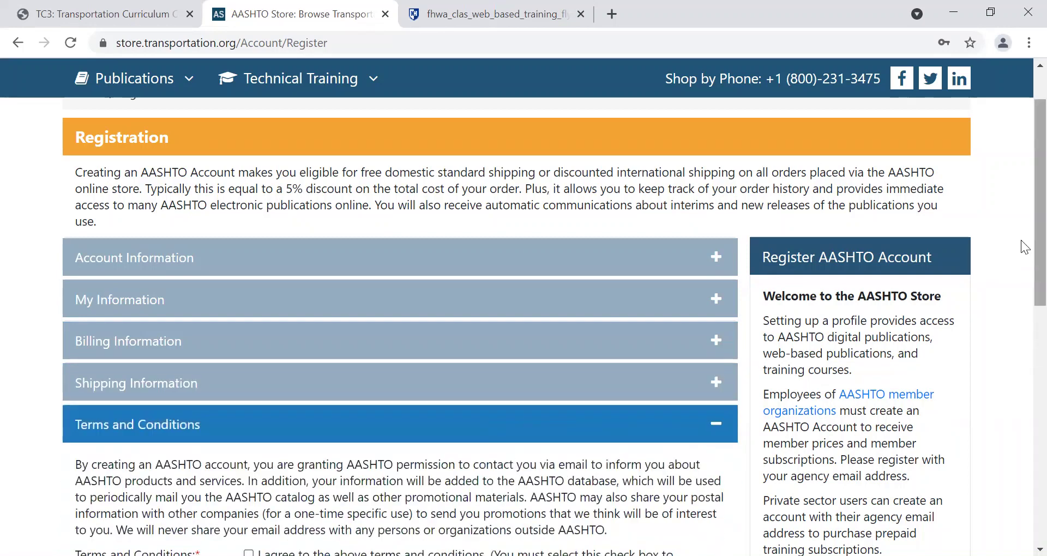
Opt out of AASHTO contact, accept the terms, pass the robot check and submit the registration.
scroll(1024, 355, "down", 5)
scroll(1024, 327, "up", 2)
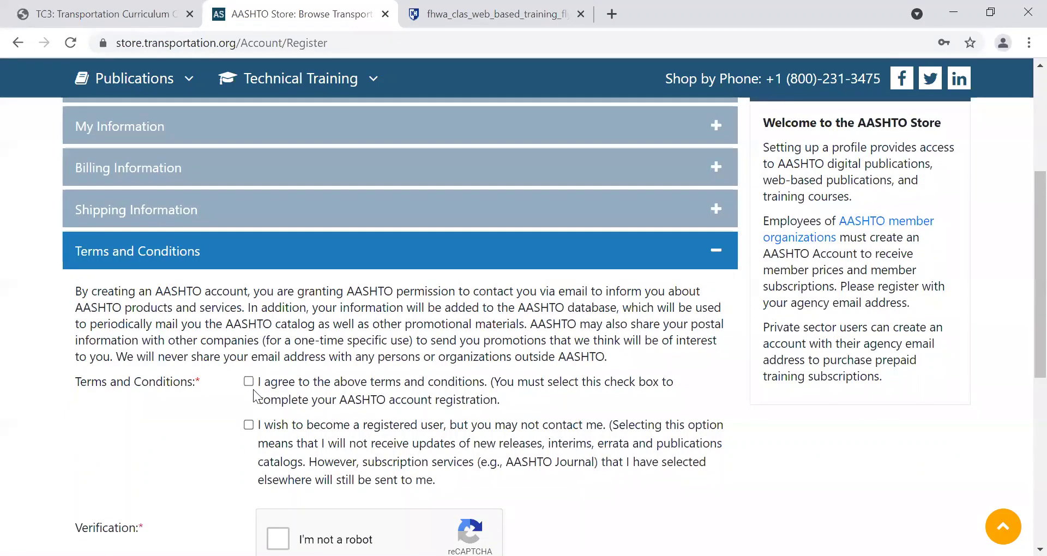
left_click(250, 426)
left_click(278, 540)
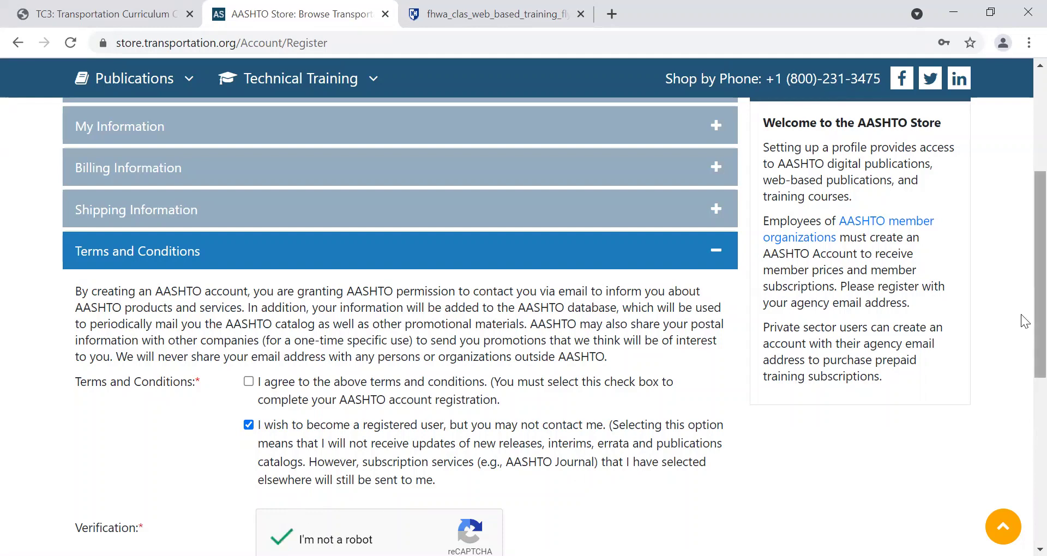
scroll(1022, 388, "down", 4)
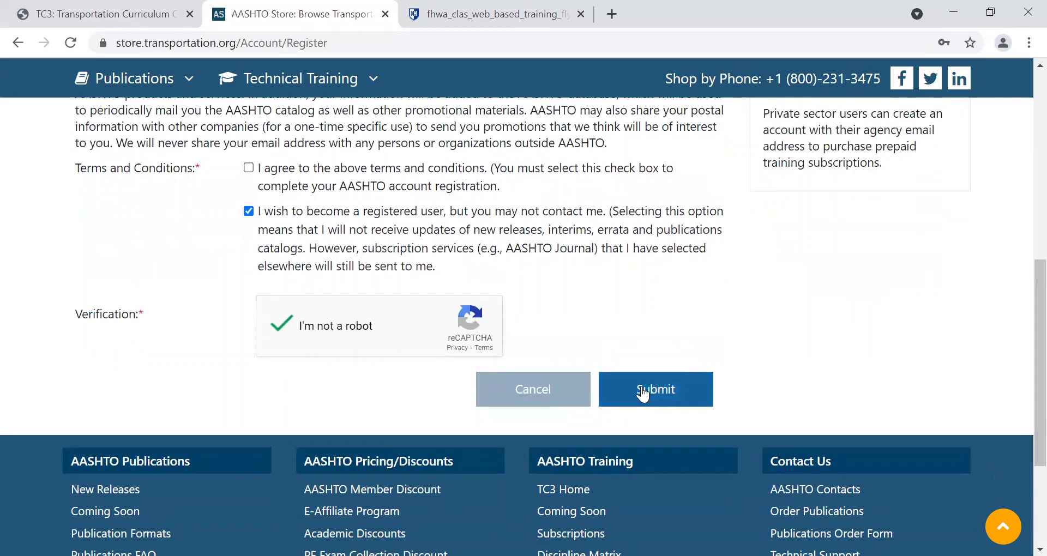
left_click(690, 391)
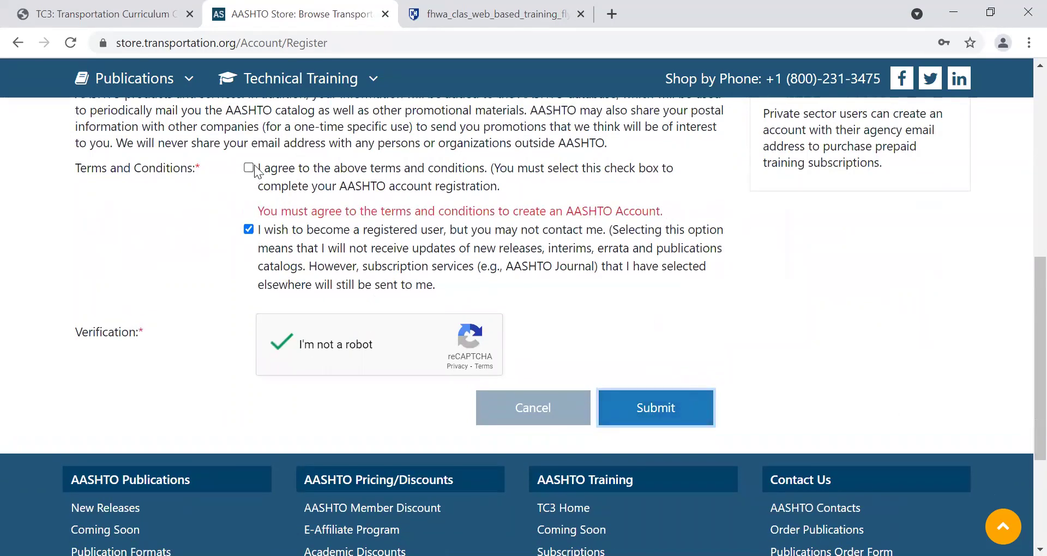
left_click_drag(298, 211, 336, 211)
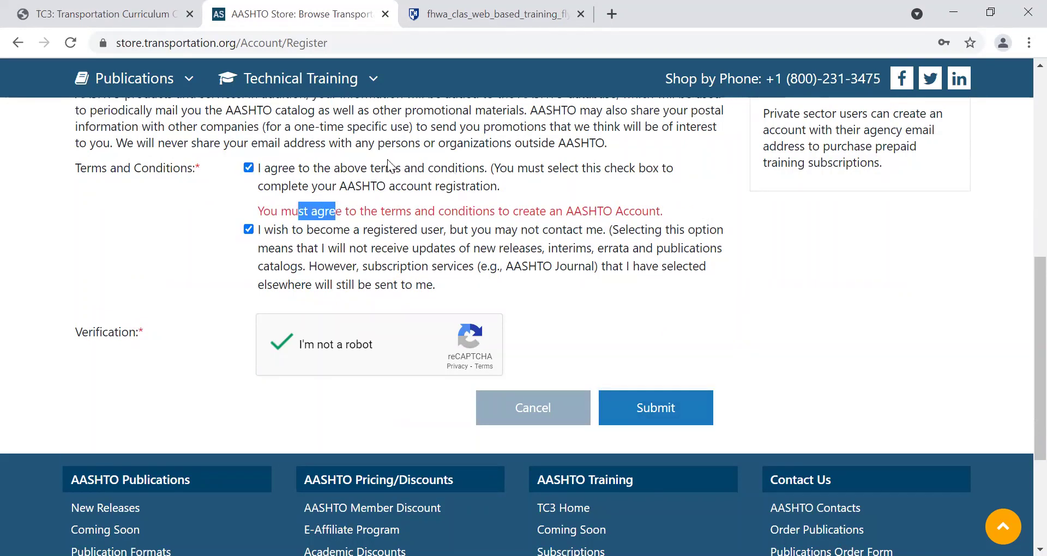
left_click(657, 408)
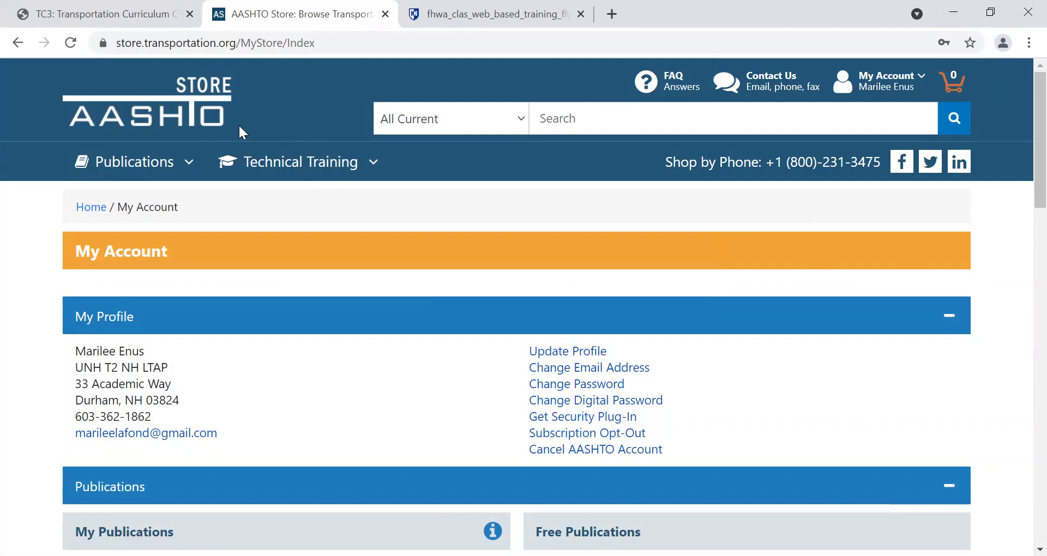
Open the Technical Training menu to list the TC3 Developed Courses categories.
left_click(299, 165)
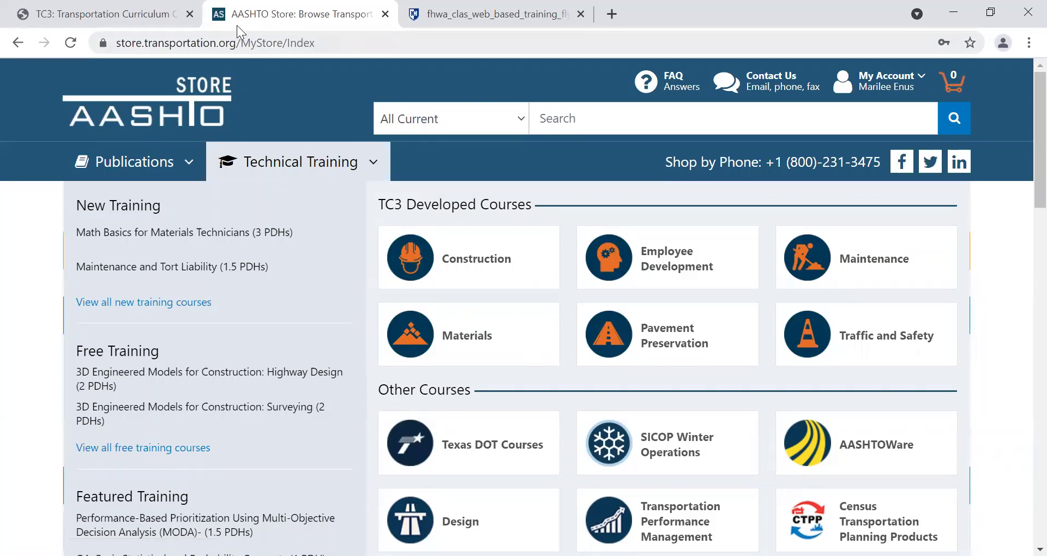
Switch back to the TC3: Transportation Curriculum browser tab.
left_click(140, 14)
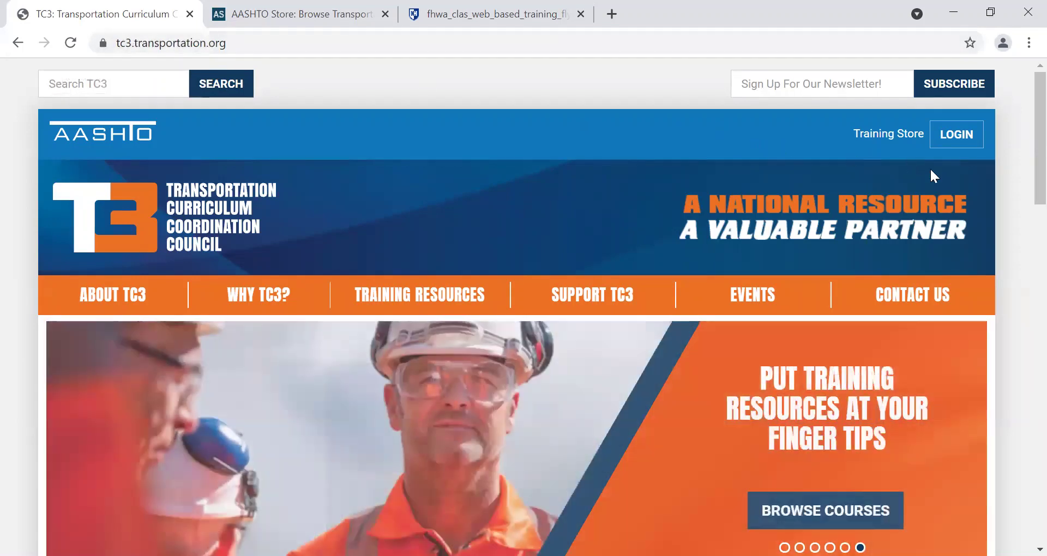
Log in to the AASHTO Store from TC3, browse the 64-course list, and open the Technical Training menu.
left_click(966, 135)
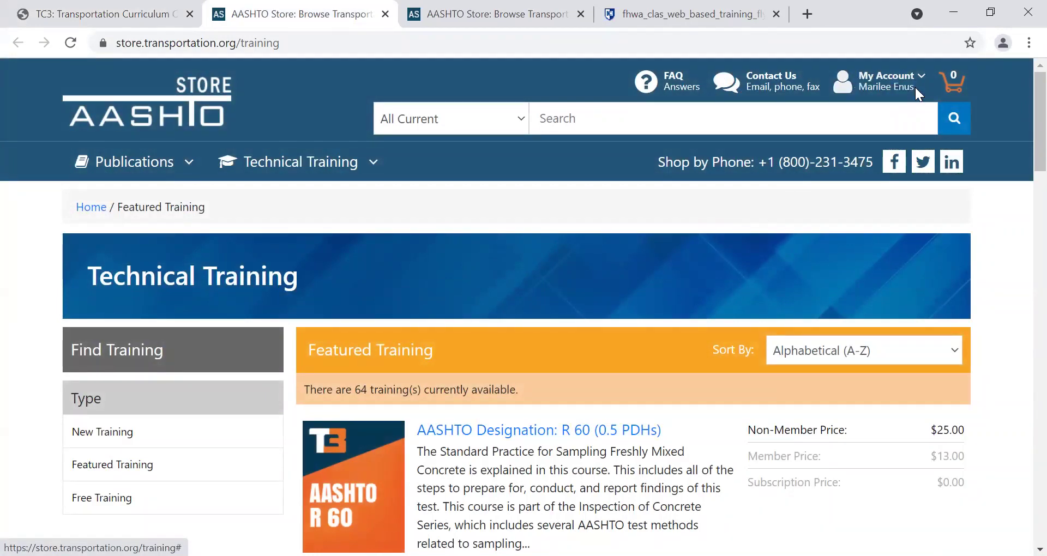
scroll(1021, 135, "down", 4)
scroll(1021, 137, "up", 4)
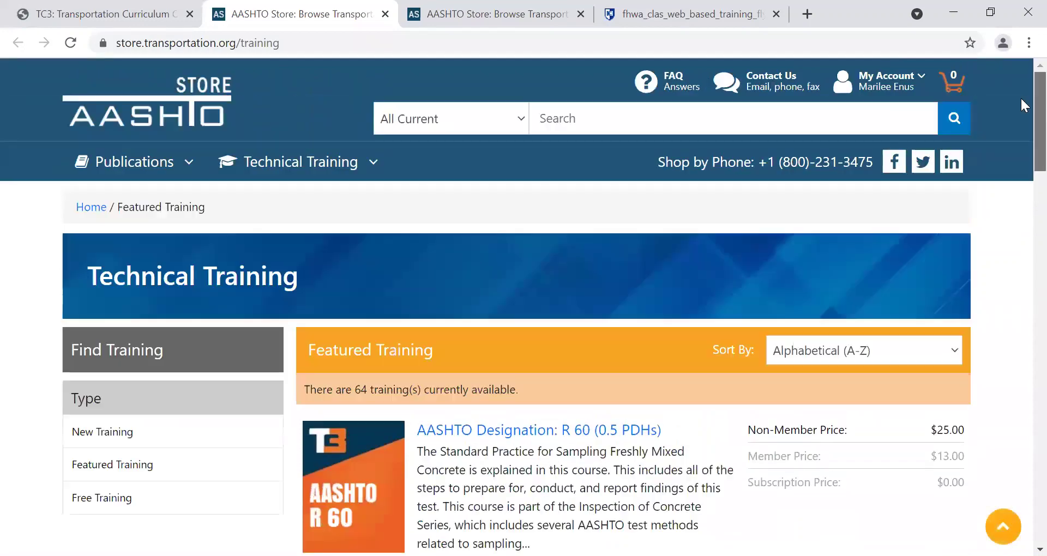
scroll(1021, 131, "down", 3)
scroll(1022, 127, "down", 14)
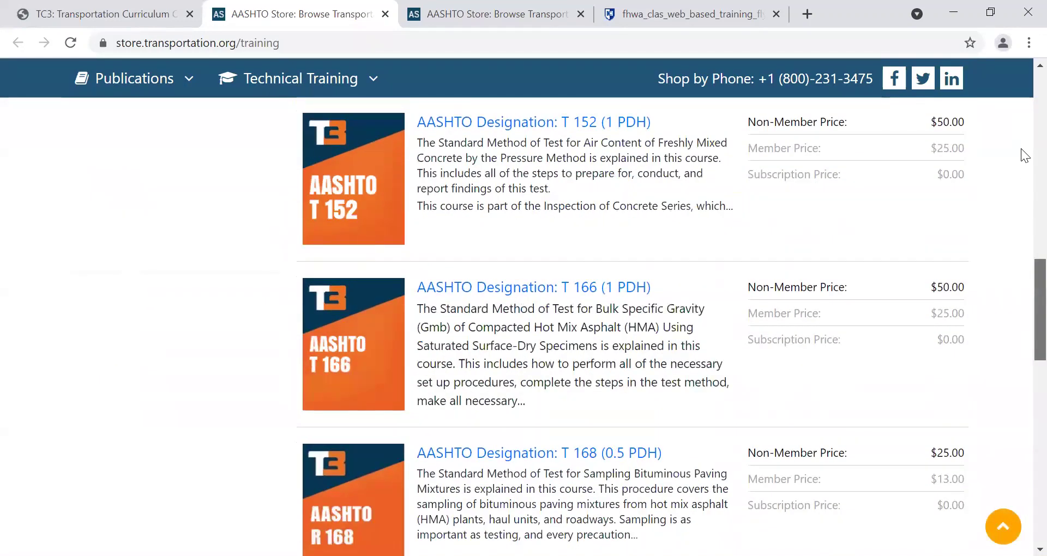
scroll(1021, 131, "up", 18)
scroll(1020, 98, "down", 1)
scroll(1020, 119, "down", 2)
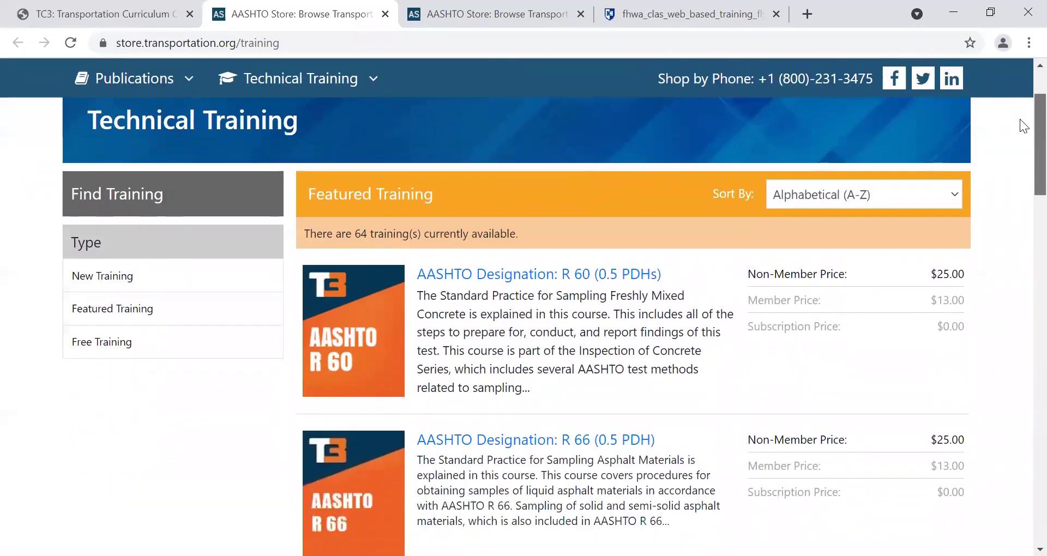
scroll(1010, 83, "up", 3)
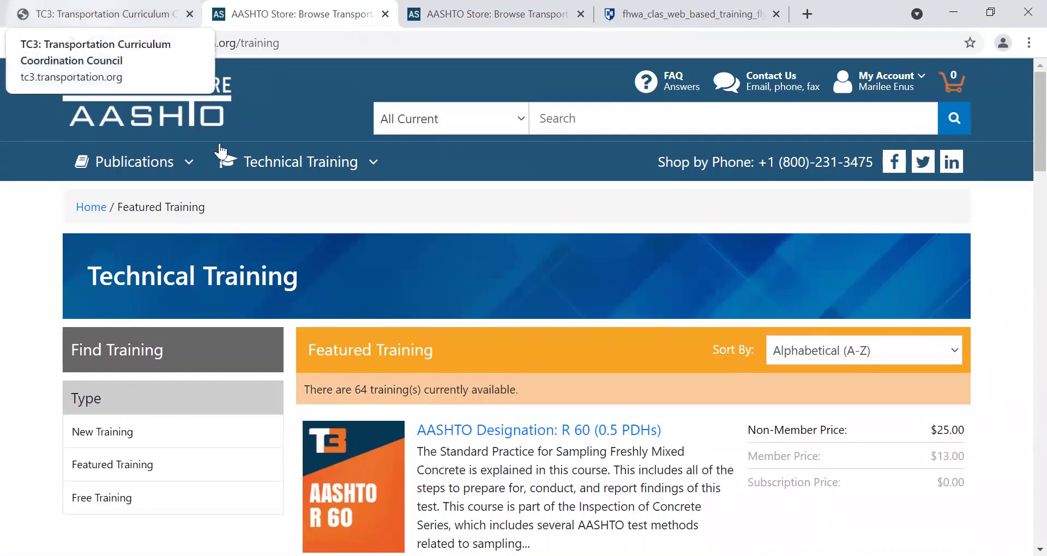
left_click(373, 174)
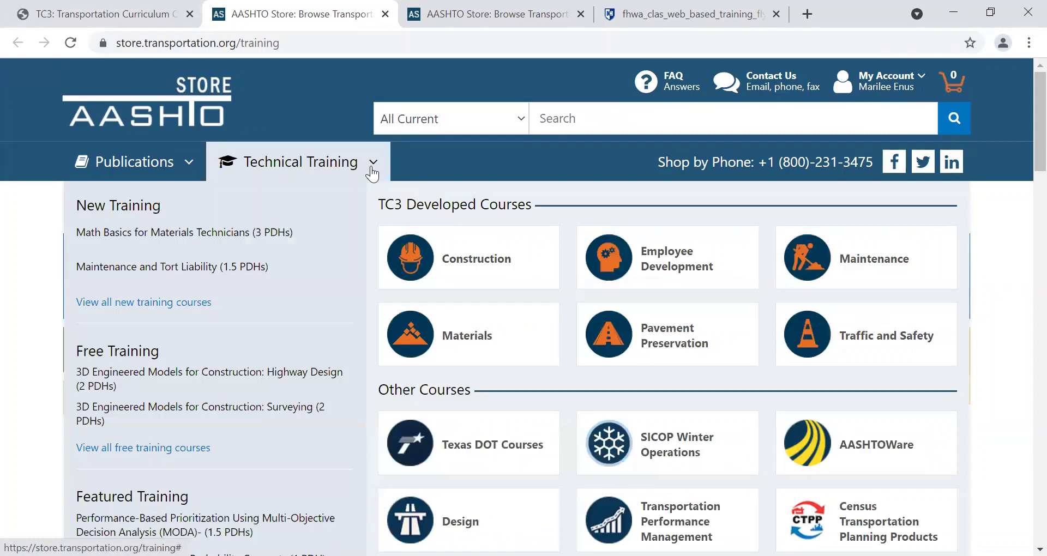
Return to the TC3 site and open its online training Courses page.
left_click(89, 14)
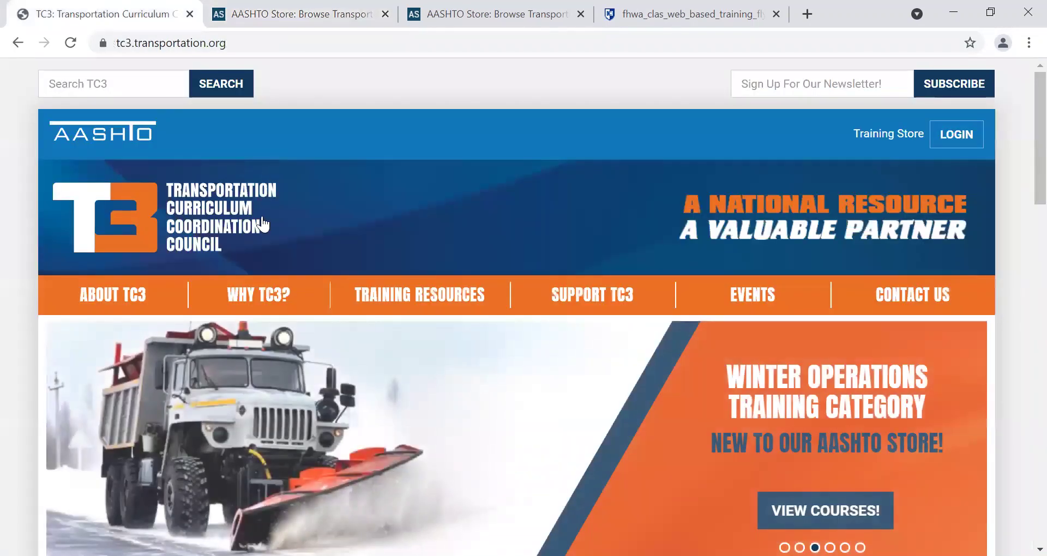
mouse_move(280, 321)
mouse_move(440, 311)
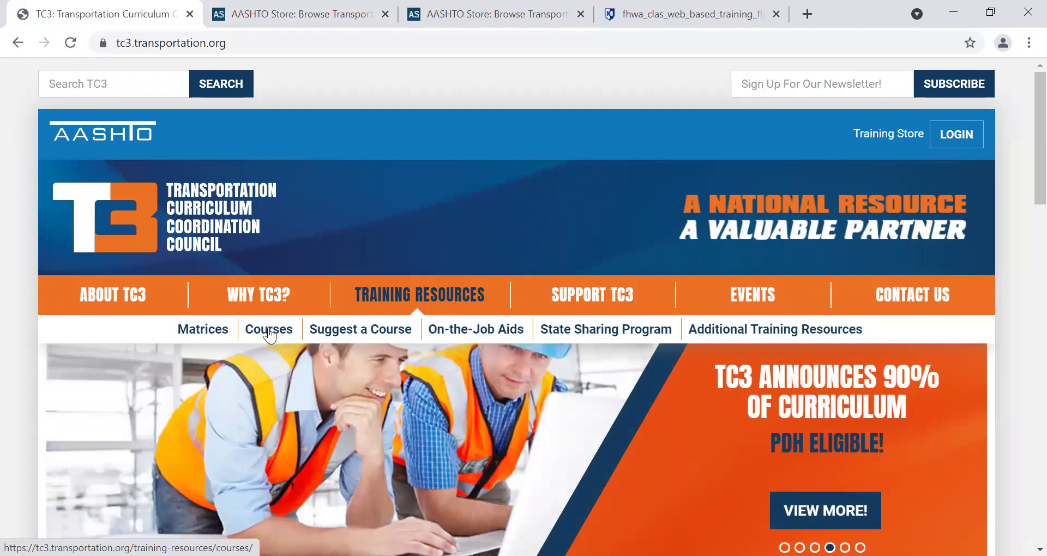
left_click(269, 330)
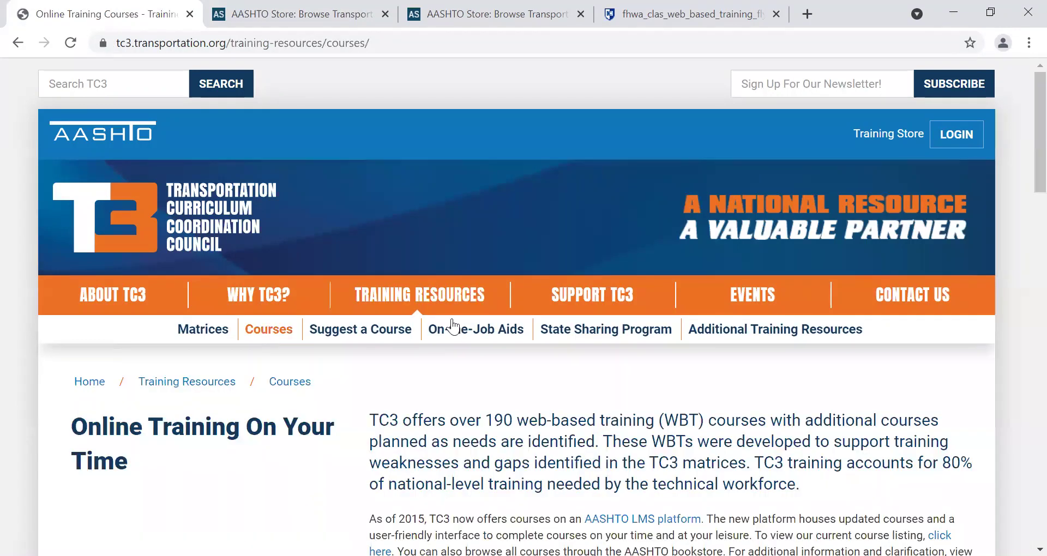
Scroll to Pavement Preservation and browse its 32 pavement preservation courses.
scroll(1025, 199, "down", 1)
scroll(1024, 197, "down", 1)
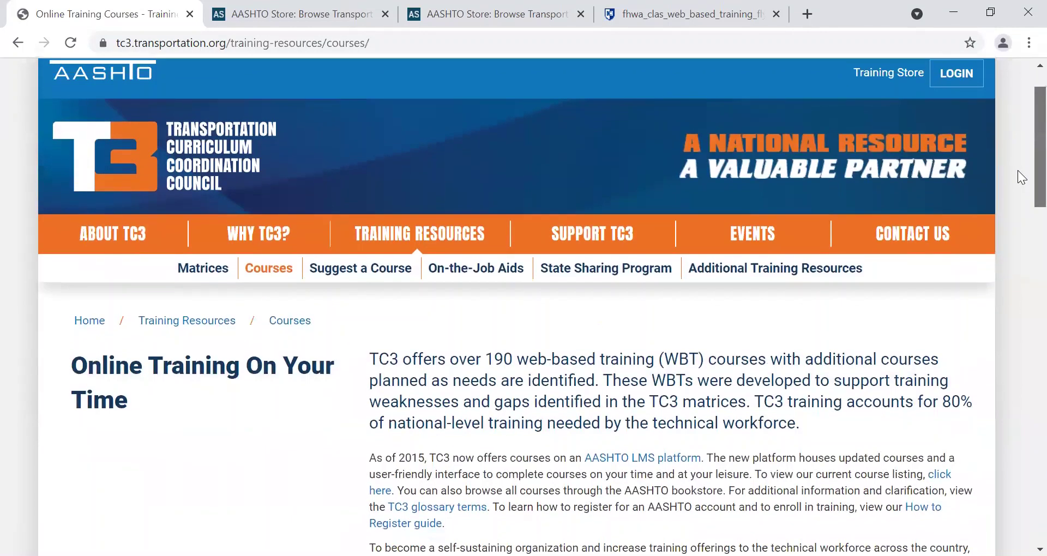
scroll(1019, 197, "down", 2)
scroll(1020, 217, "down", 6)
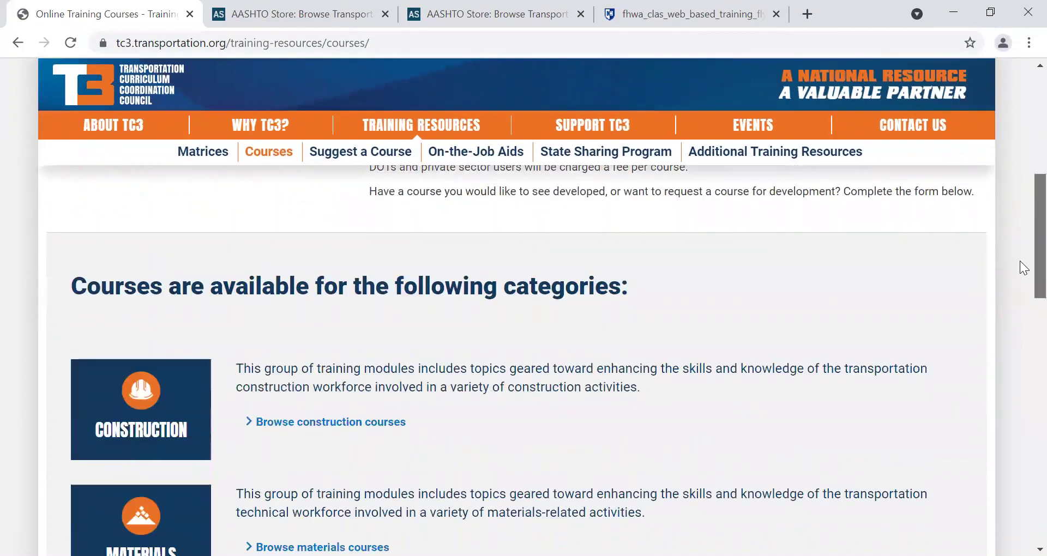
scroll(1021, 299, "down", 4)
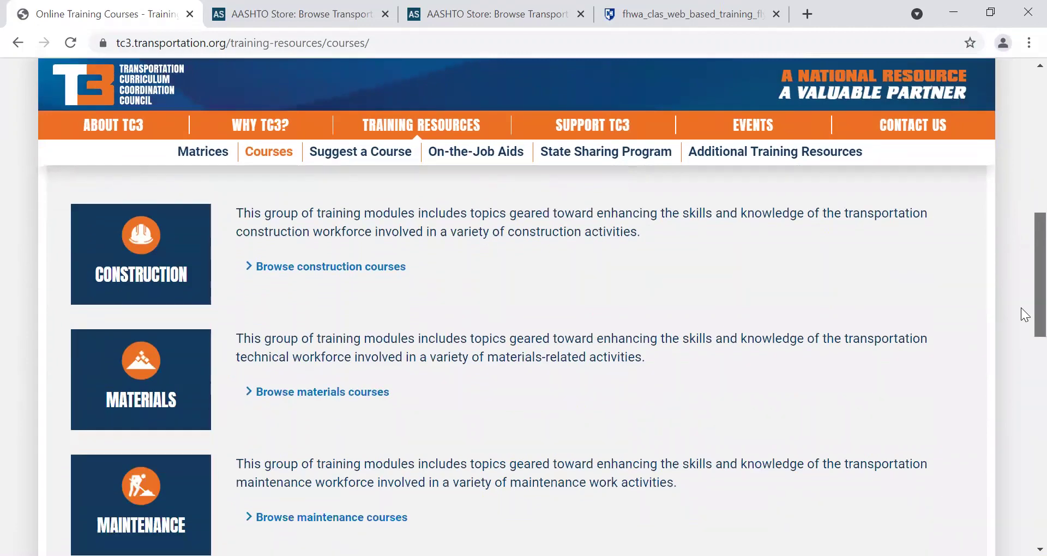
scroll(1022, 343, "down", 6)
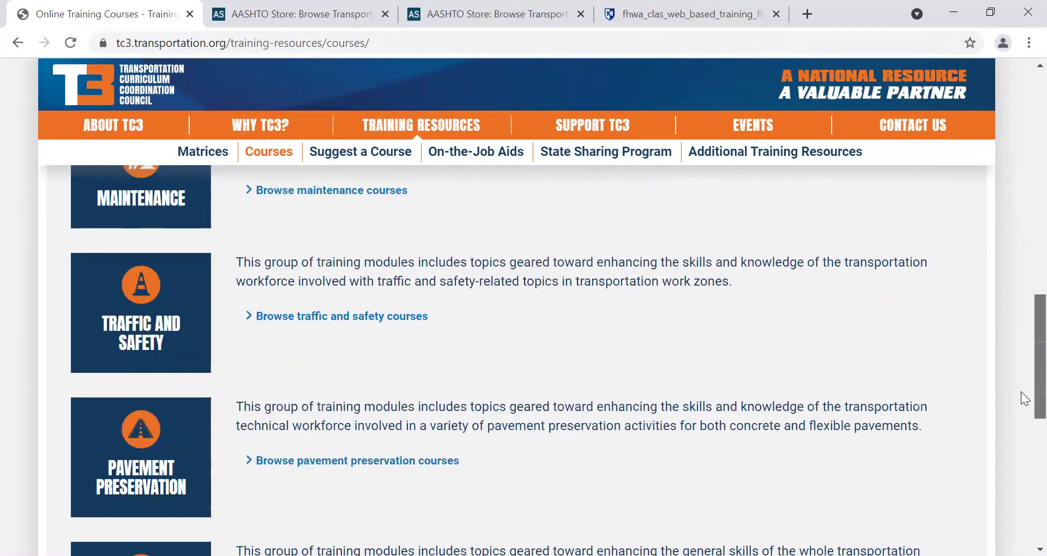
scroll(1021, 436, "down", 2)
scroll(1021, 449, "up", 4)
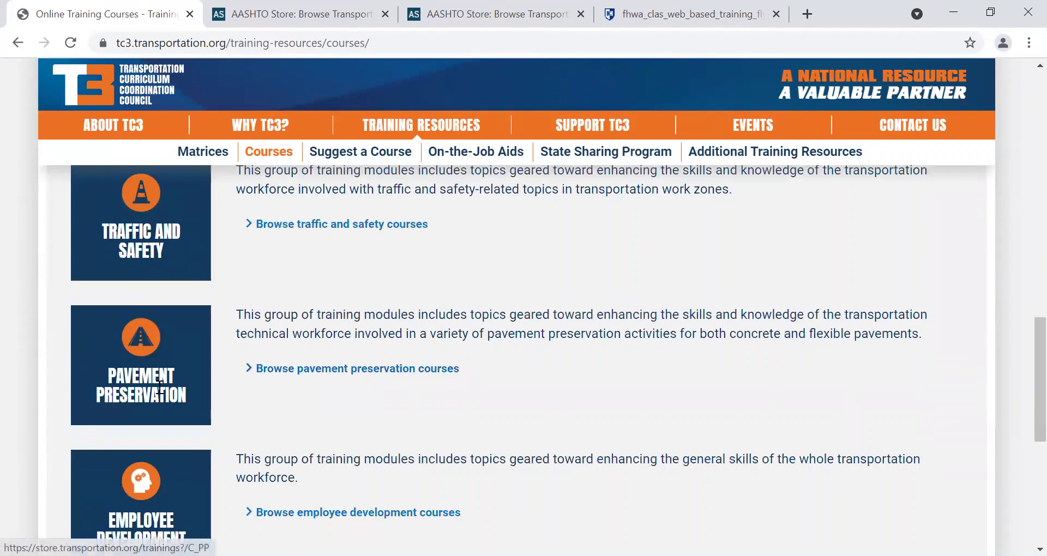
left_click(316, 370)
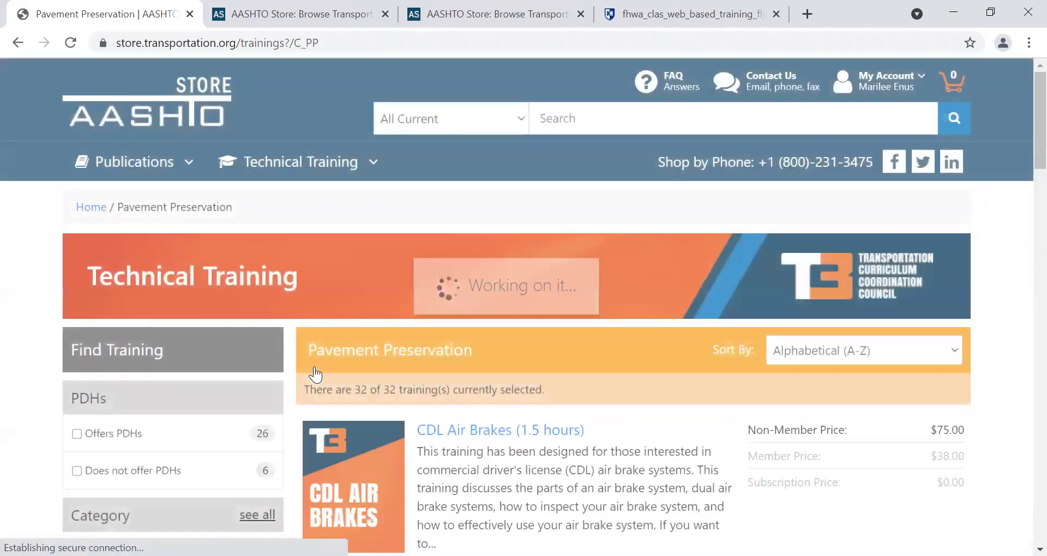
scroll(315, 374, "down", 3)
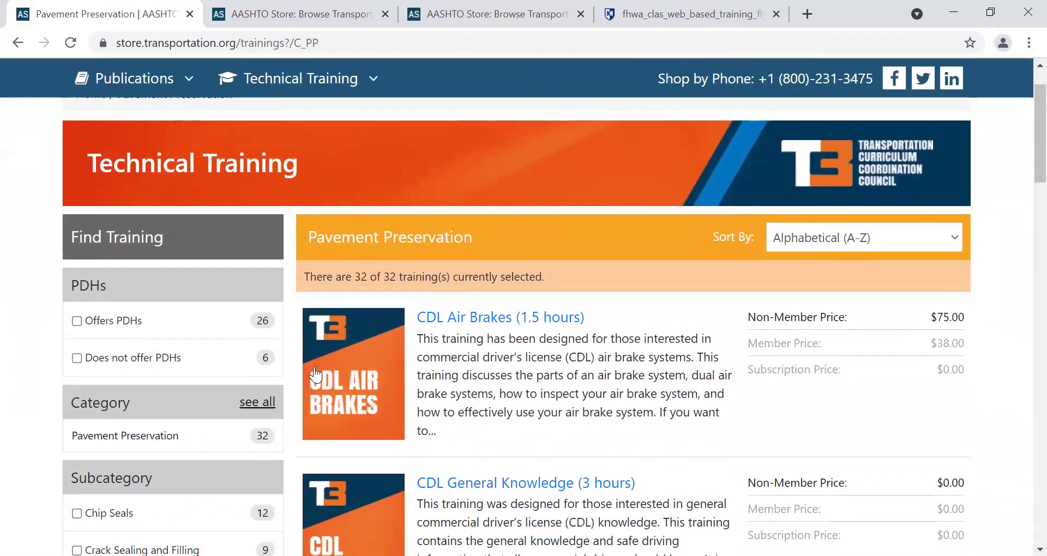
scroll(316, 374, "down", 3)
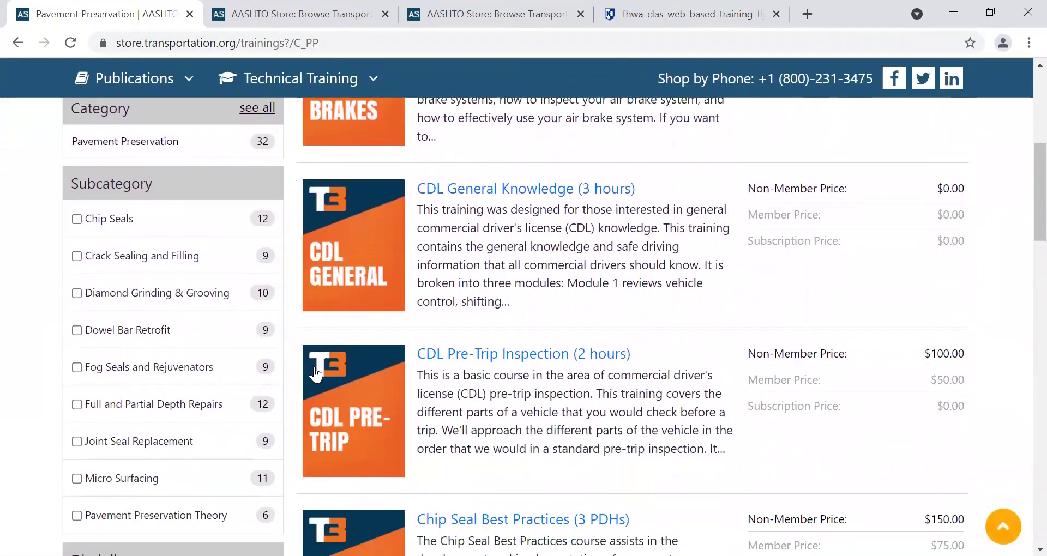
scroll(315, 374, "up", 5)
scroll(315, 375, "down", 3)
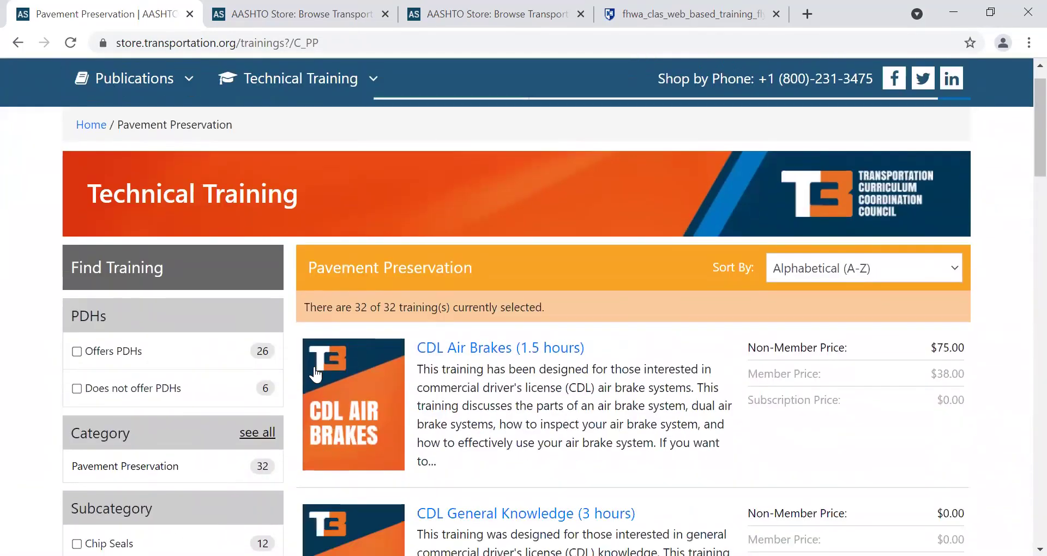
scroll(315, 374, "down", 14)
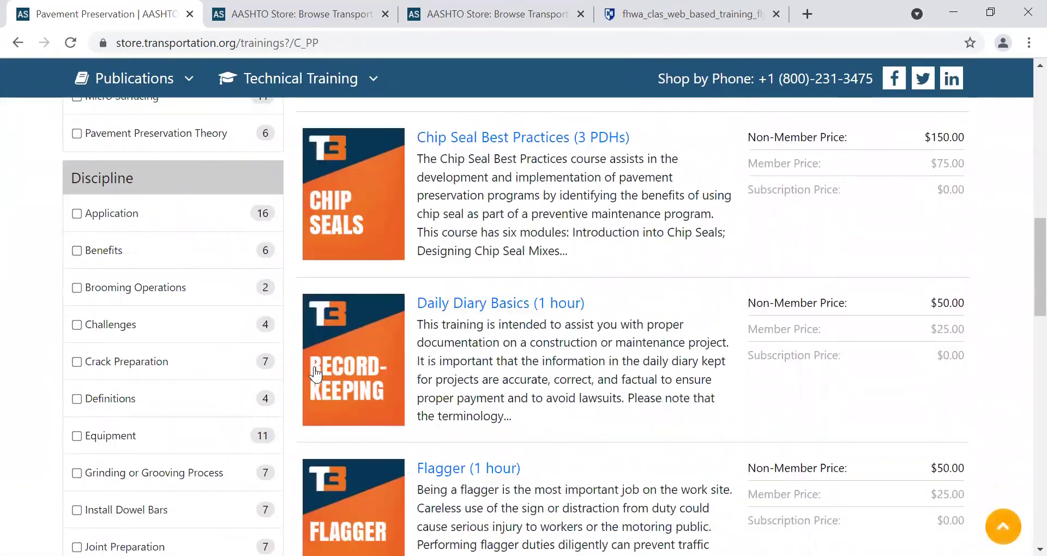
scroll(316, 374, "down", 9)
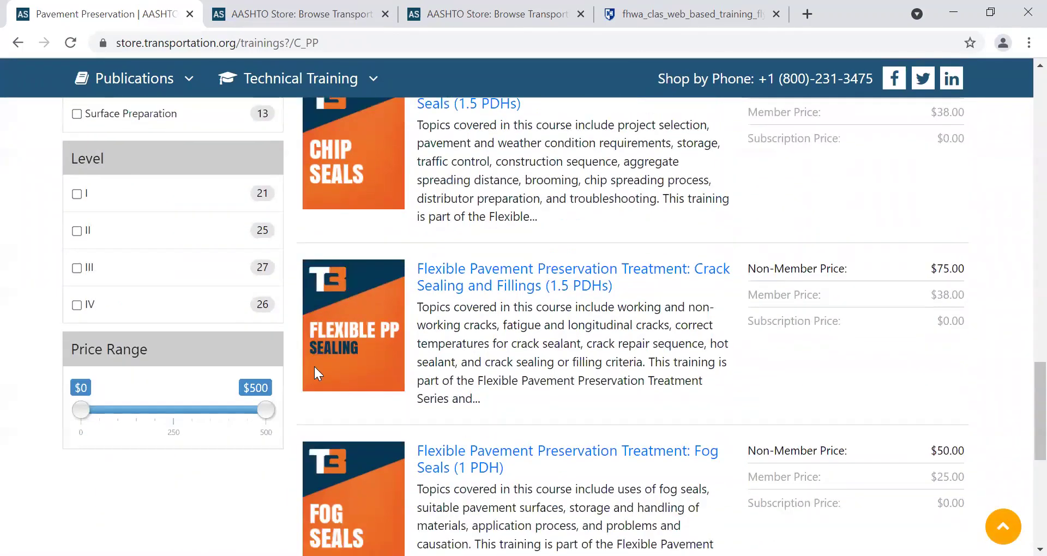
scroll(1021, 345, "up", 8)
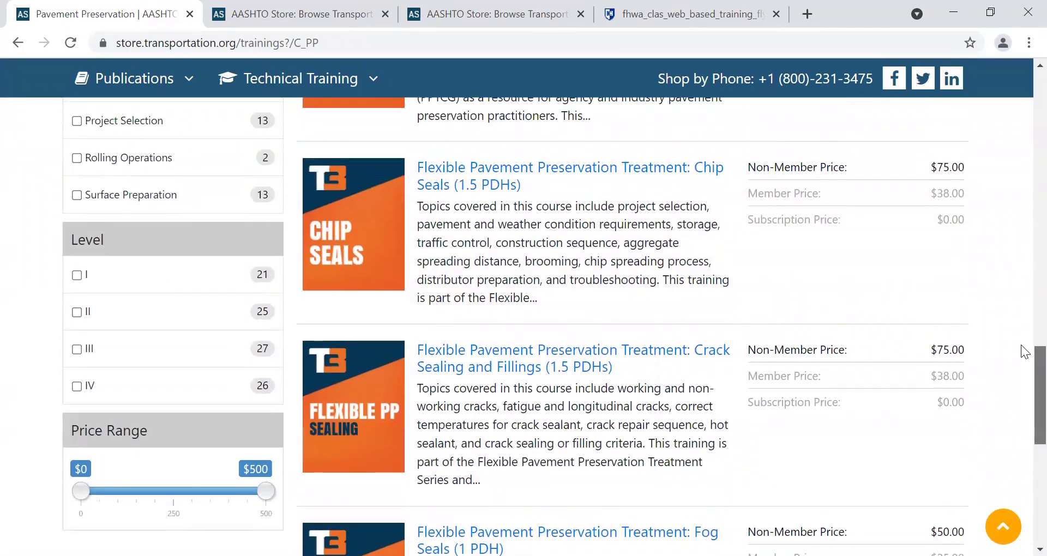
scroll(1008, 188, "up", 15)
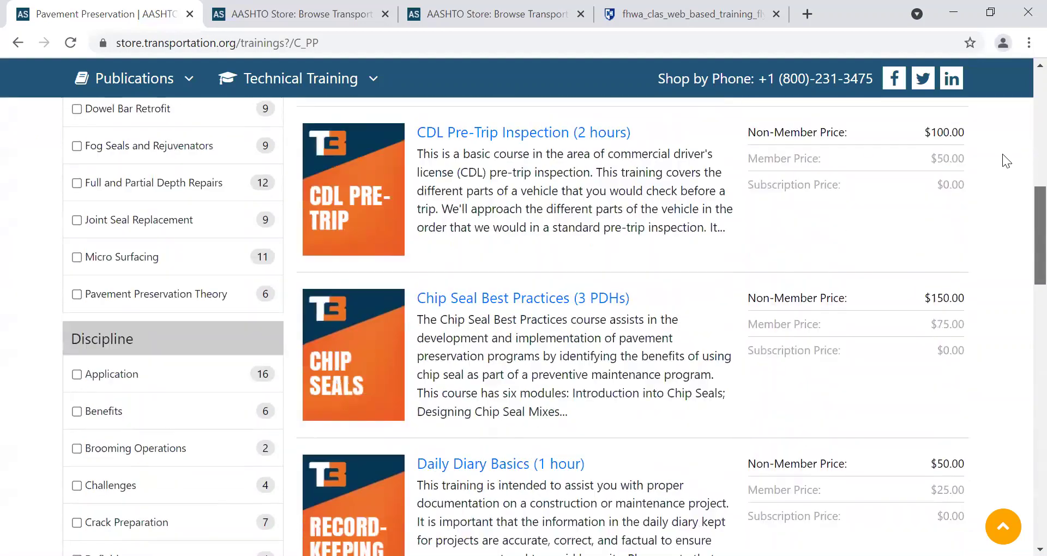
scroll(987, 89, "down", 4)
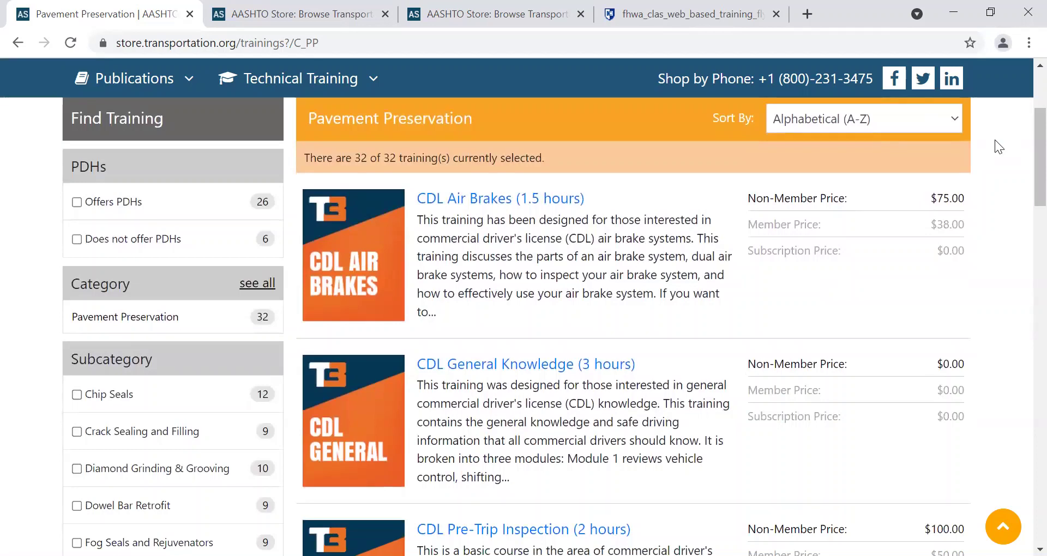
scroll(1021, 149, "up", 4)
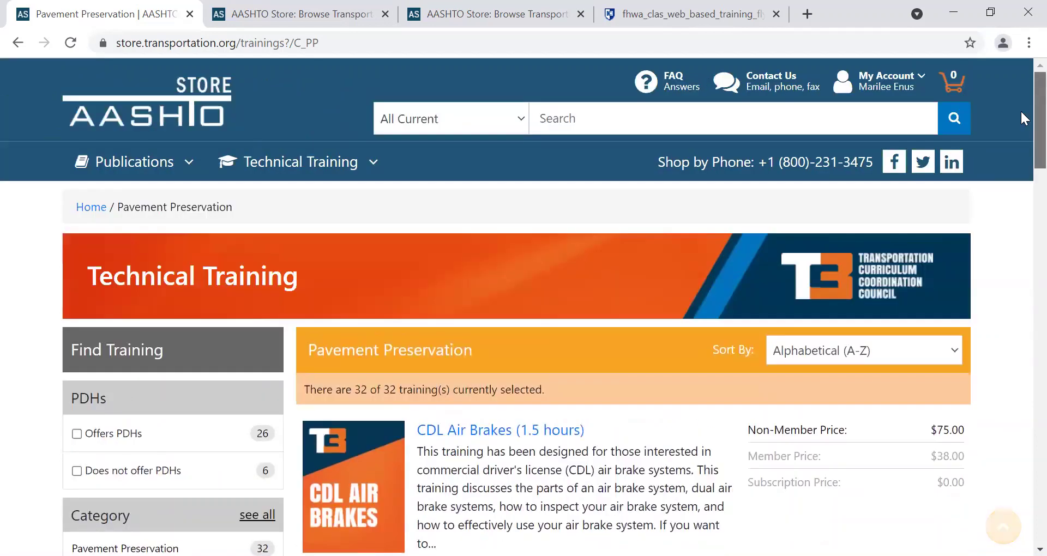
scroll(1021, 119, "down", 2)
scroll(1021, 120, "up", 2)
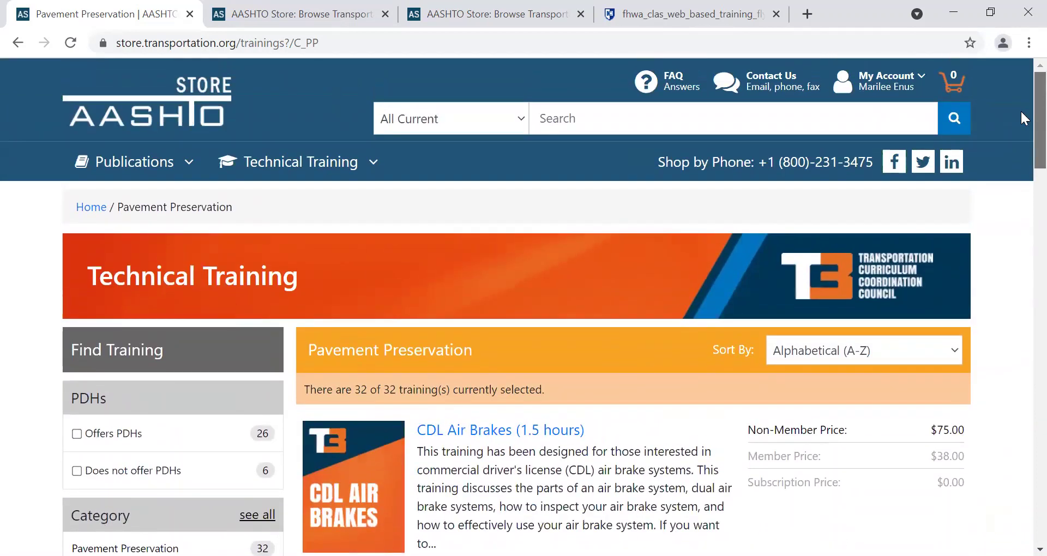
scroll(1020, 112, "down", 1)
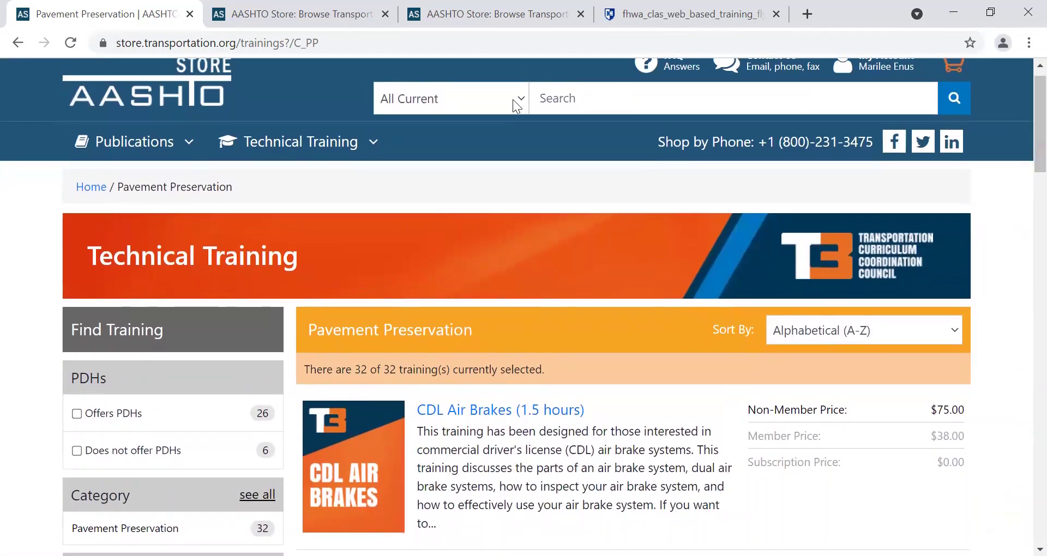
Search All Training for 'garments' to list the High Visibility Garments (1 PDHs) result.
left_click(512, 99)
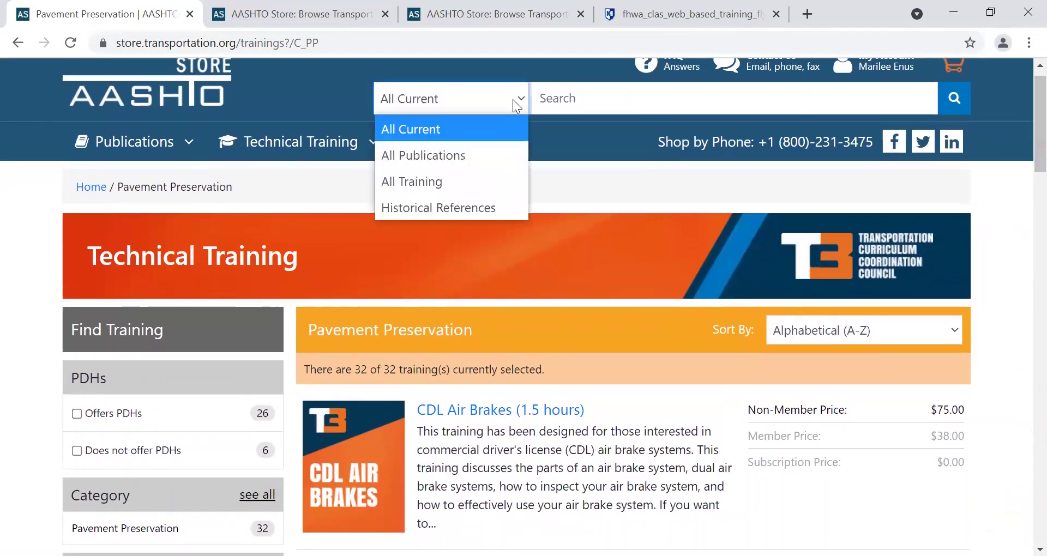
left_click(426, 184)
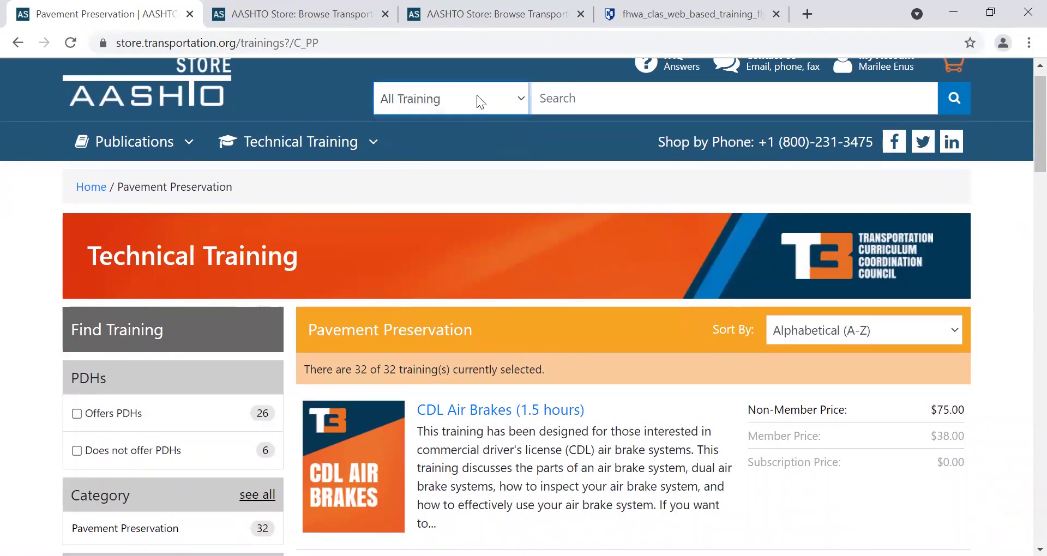
left_click(508, 99)
left_click(582, 102)
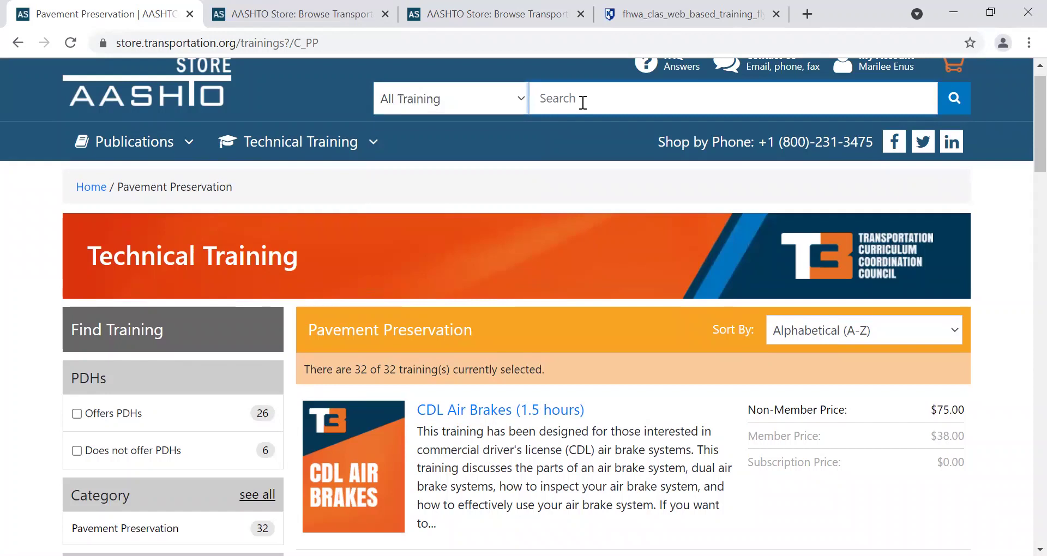
type("garments")
left_click(507, 106)
left_click(658, 98)
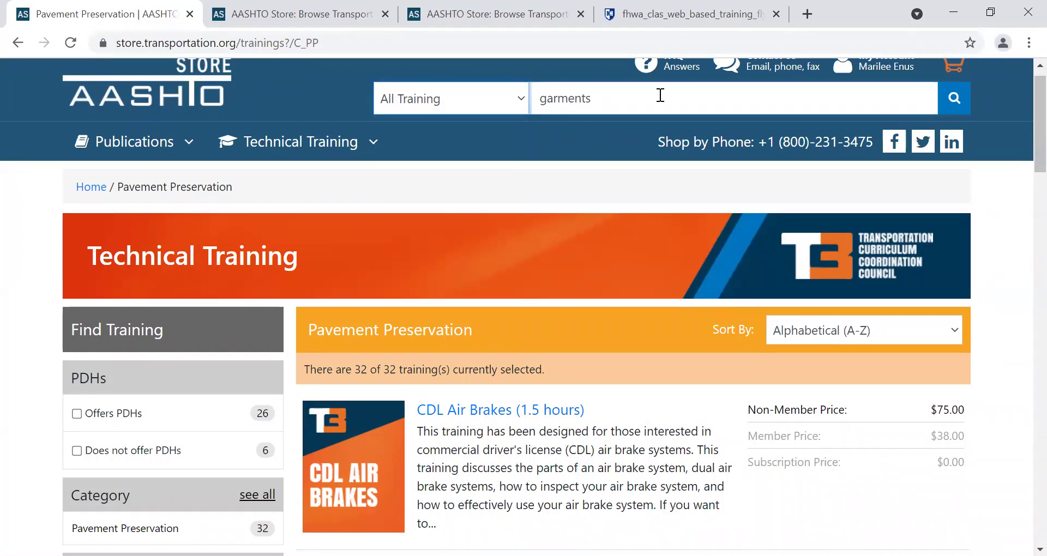
key("Return")
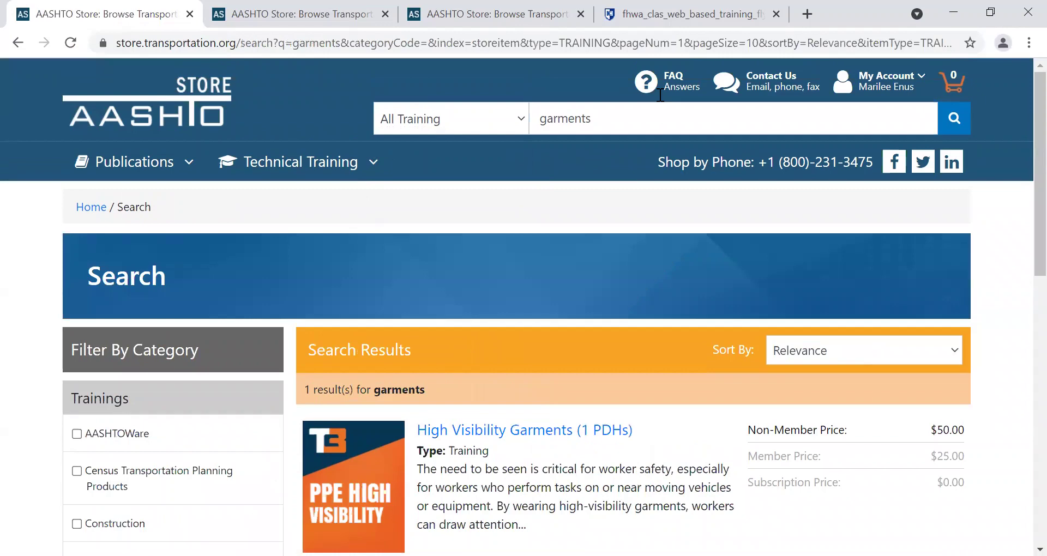
scroll(1021, 189, "down", 4)
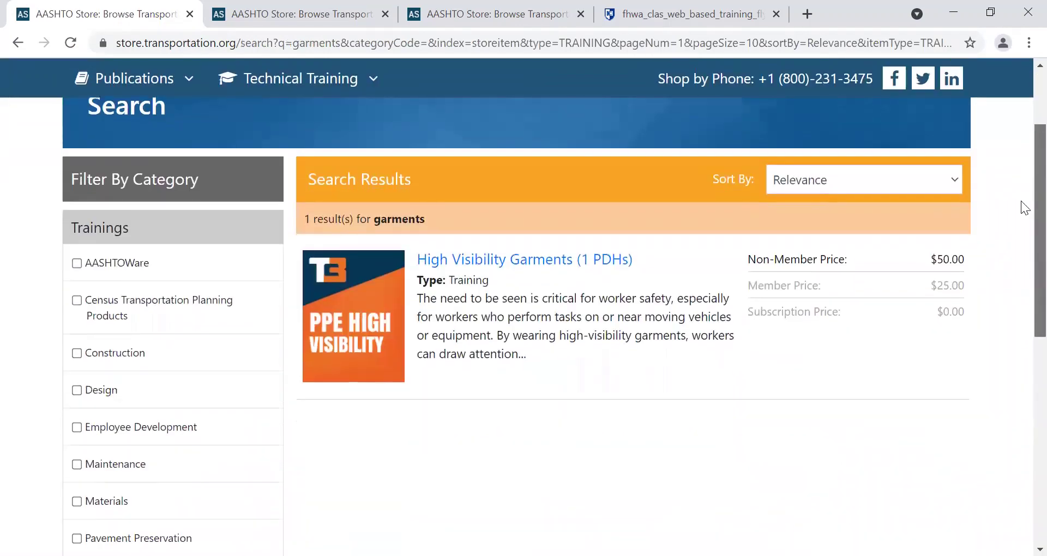
scroll(1021, 260, "down", 2)
scroll(1021, 168, "up", 4)
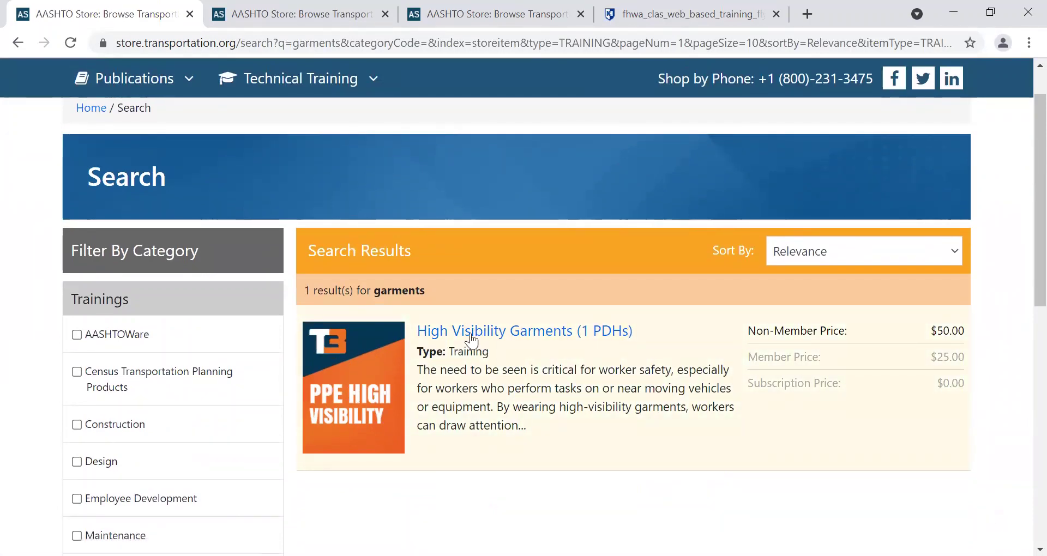
Open the High Visibility Garments (1 PDHs) detail page and read its training level, audience and PDHs.
left_click(502, 332)
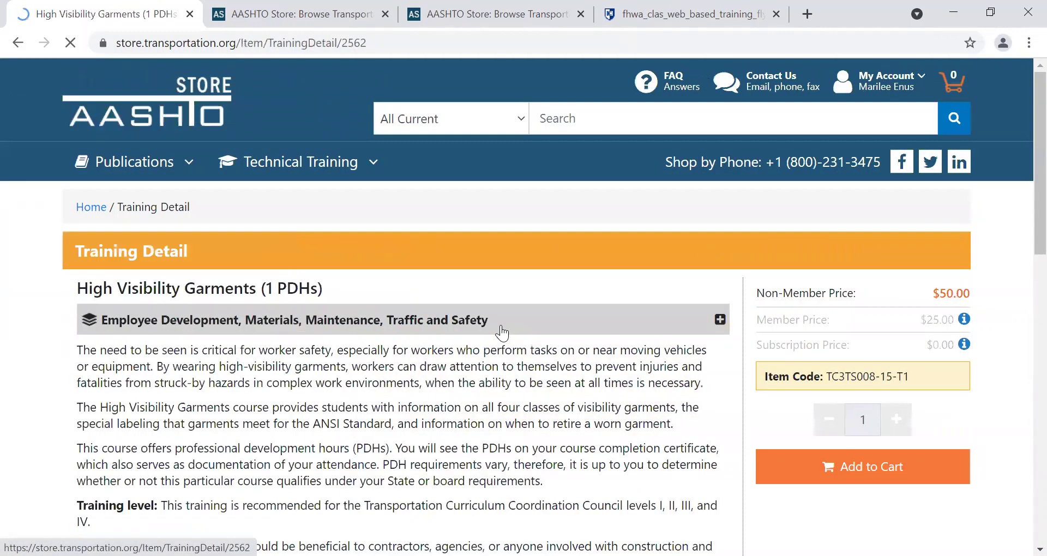
scroll(420, 348, "down", 4)
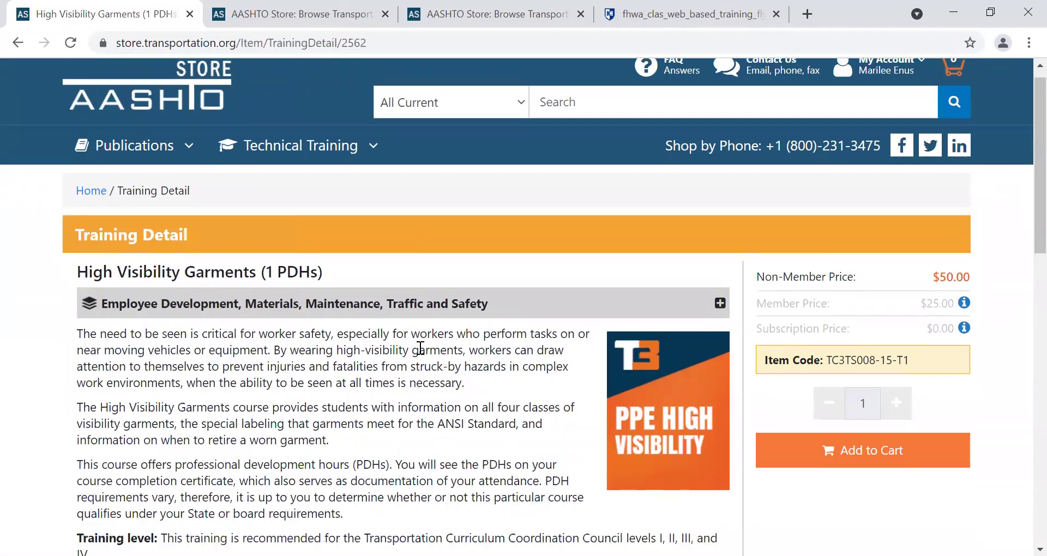
scroll(421, 348, "down", 1)
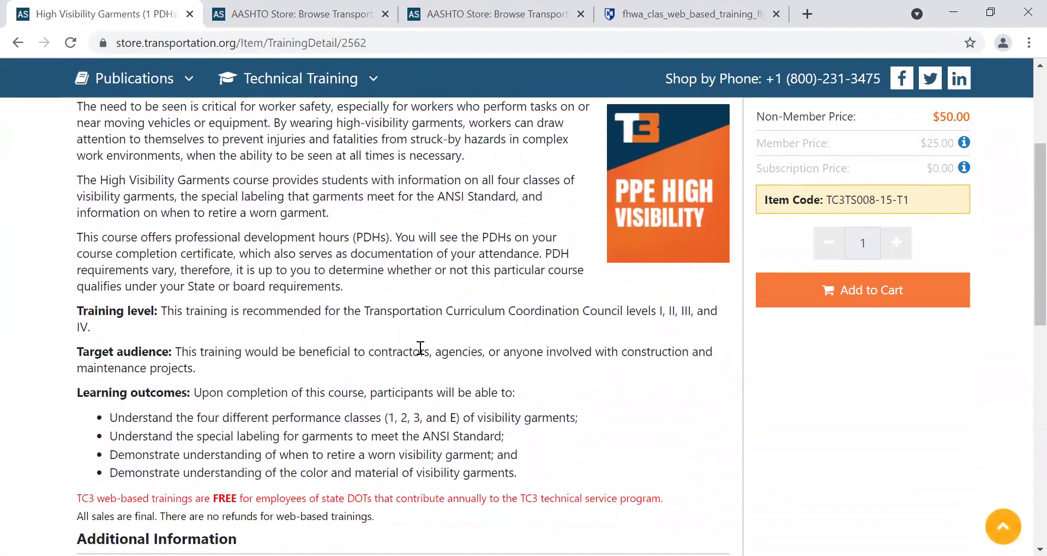
left_click_drag(124, 321, 461, 311)
left_click_drag(272, 362, 175, 361)
scroll(175, 362, "down", 1)
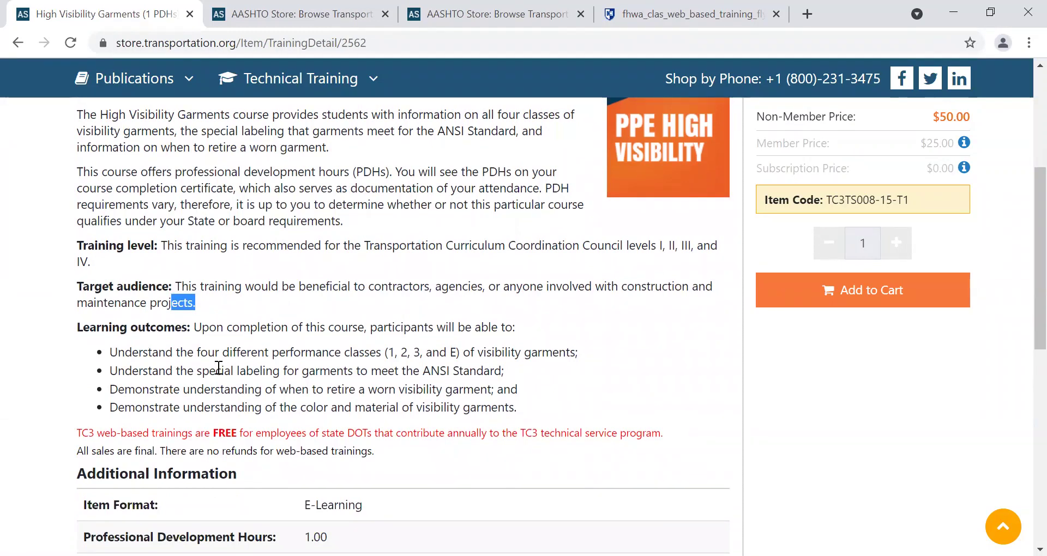
scroll(218, 368, "down", 2)
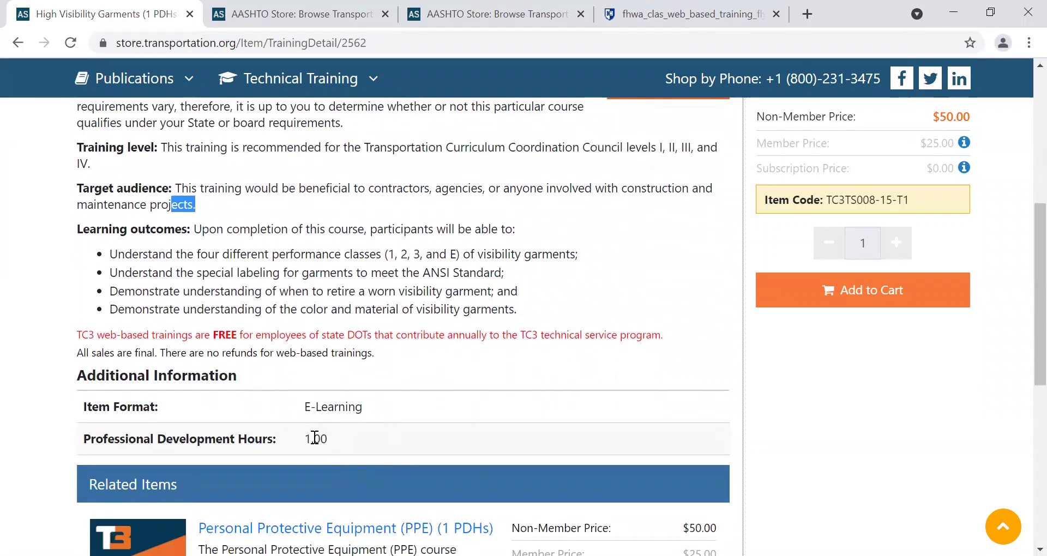
left_click_drag(315, 438, 297, 436)
Review the rest of the course details, including the $50.00 non-member price, then return to the top.
left_click(520, 375)
scroll(520, 375, "down", 1)
scroll(521, 374, "up", 2)
scroll(520, 374, "down", 3)
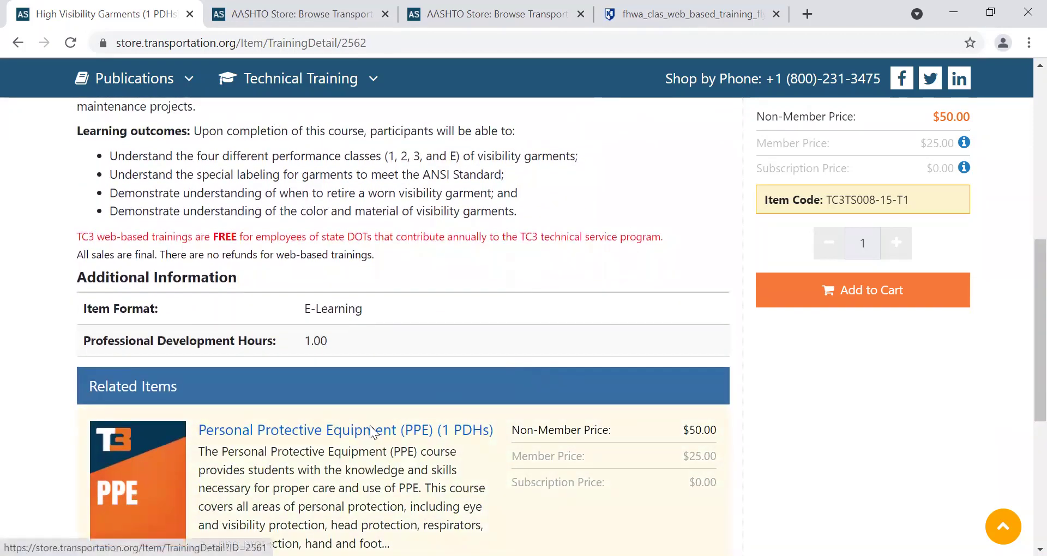
scroll(371, 434, "down", 2)
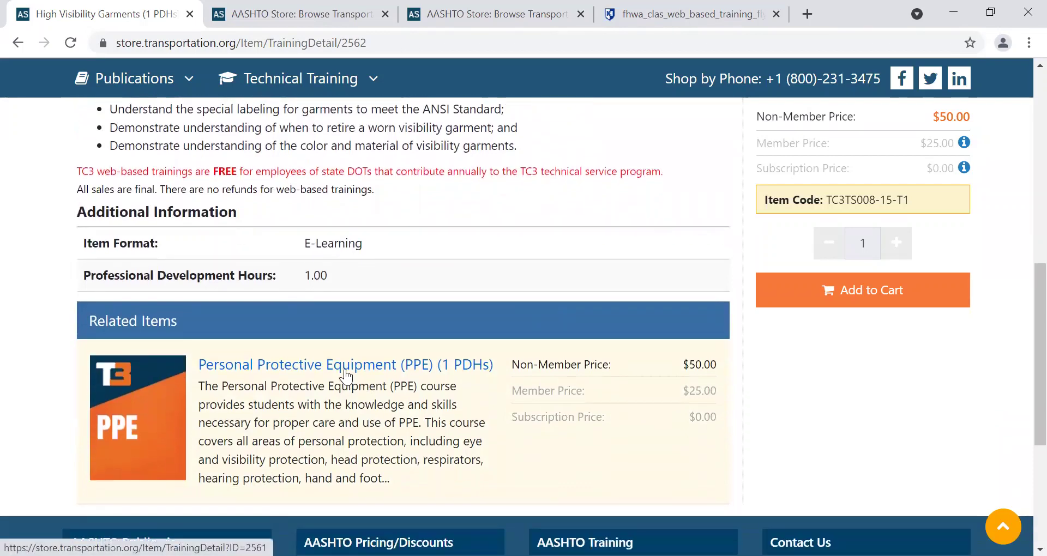
scroll(347, 379, "up", 3)
scroll(345, 377, "up", 7)
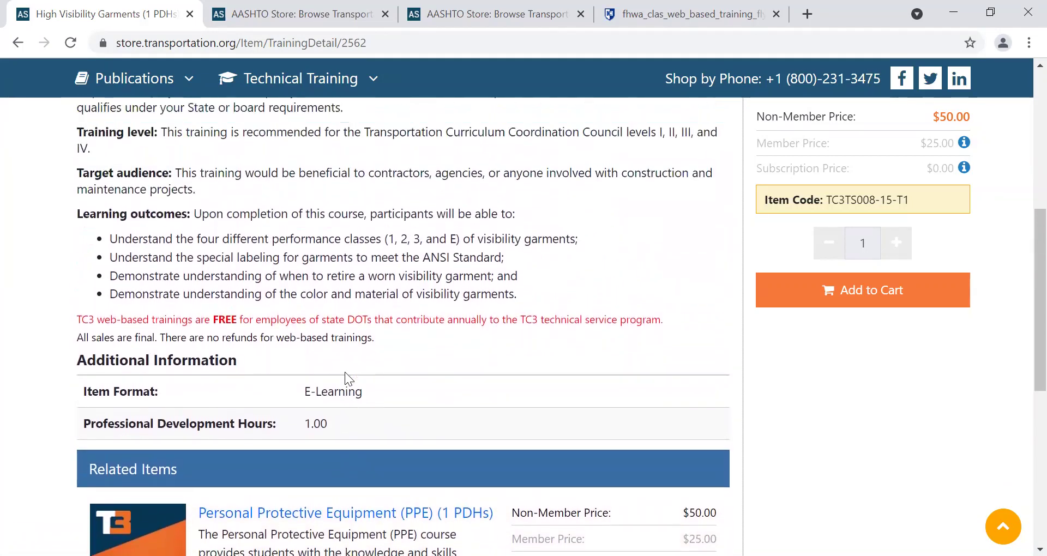
scroll(344, 372, "up", 2)
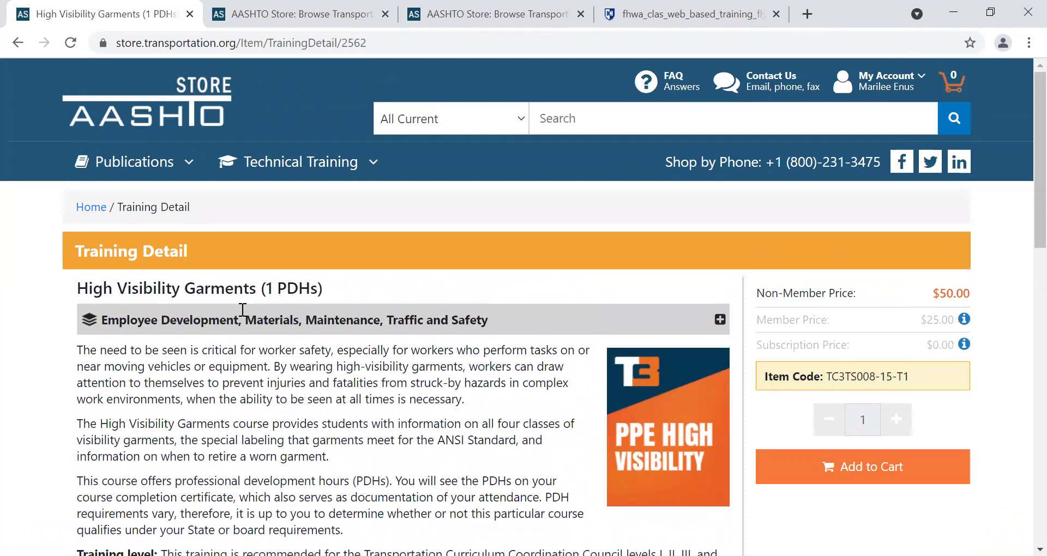
Add the High Visibility Garments course to the cart.
left_click(835, 474)
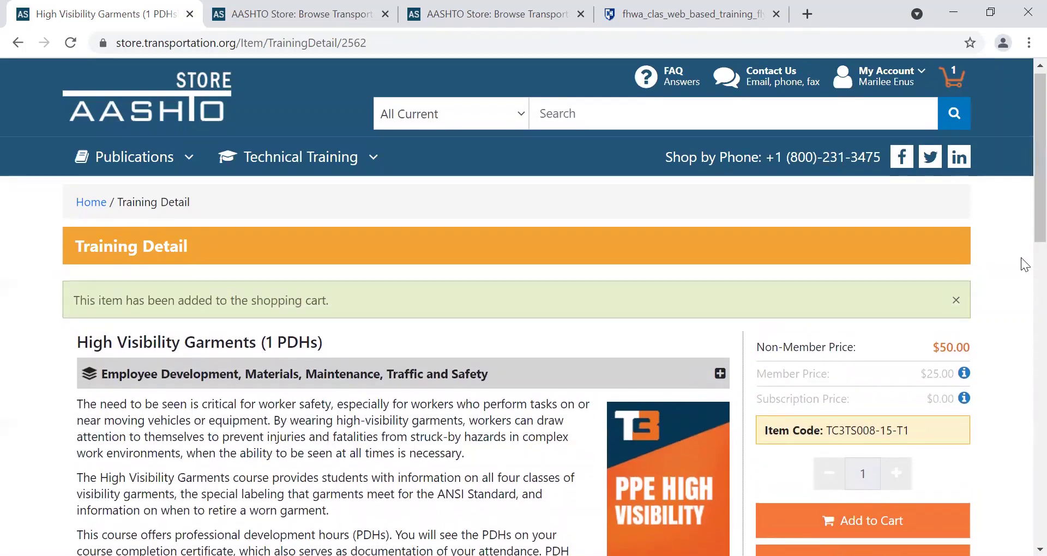
scroll(1022, 360, "down", 8)
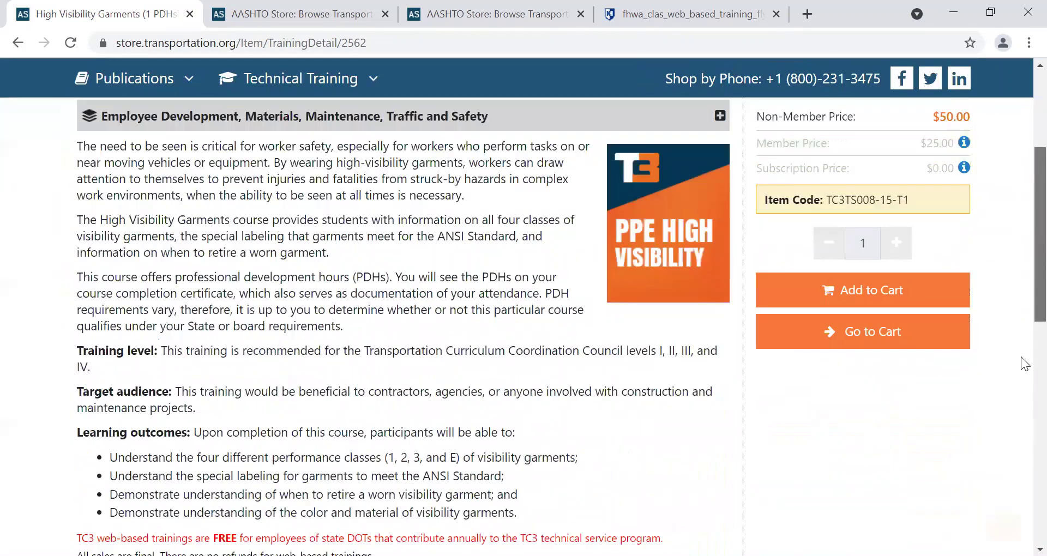
scroll(940, 351, "up", 2)
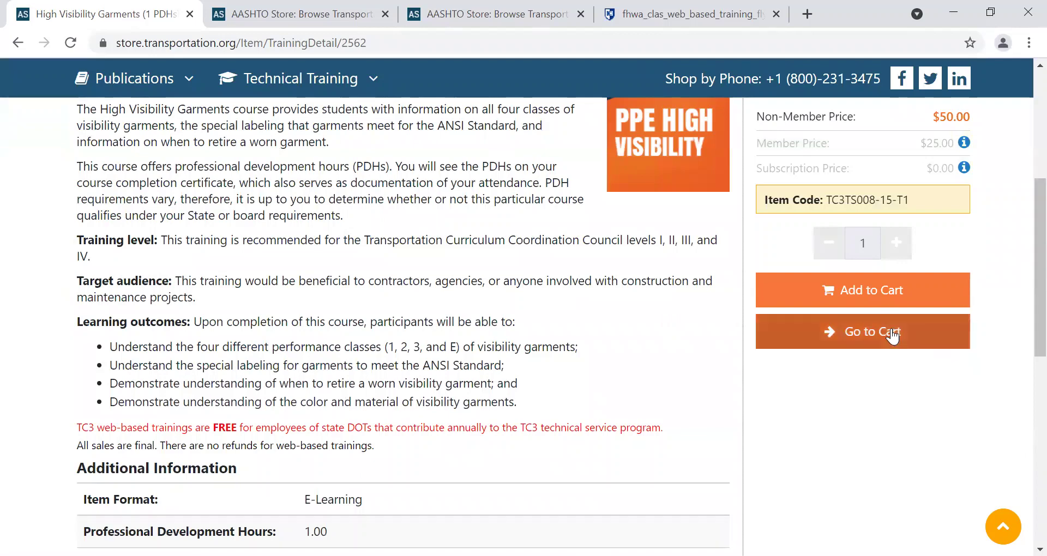
scroll(1021, 277, "up", 3)
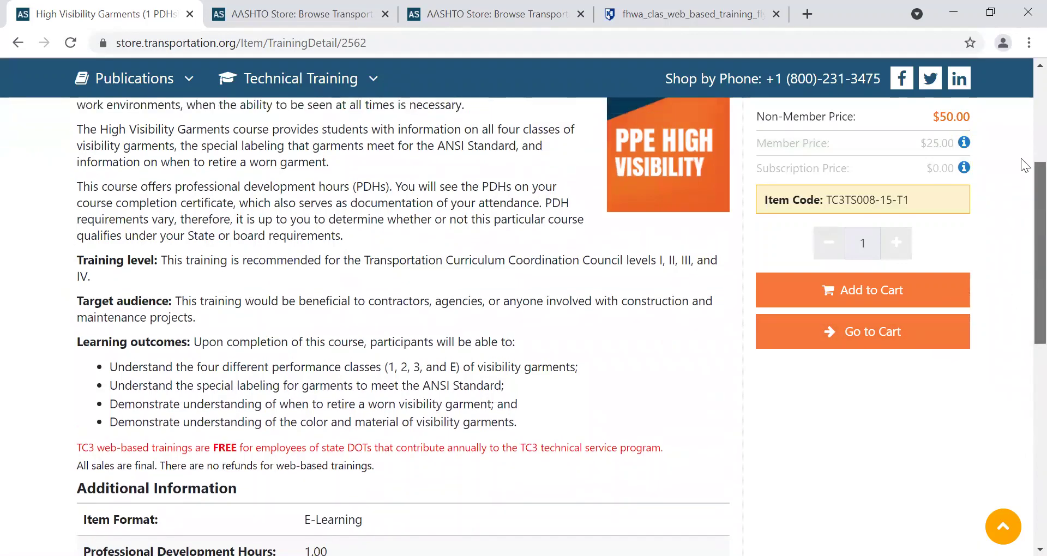
scroll(993, 137, "up", 3)
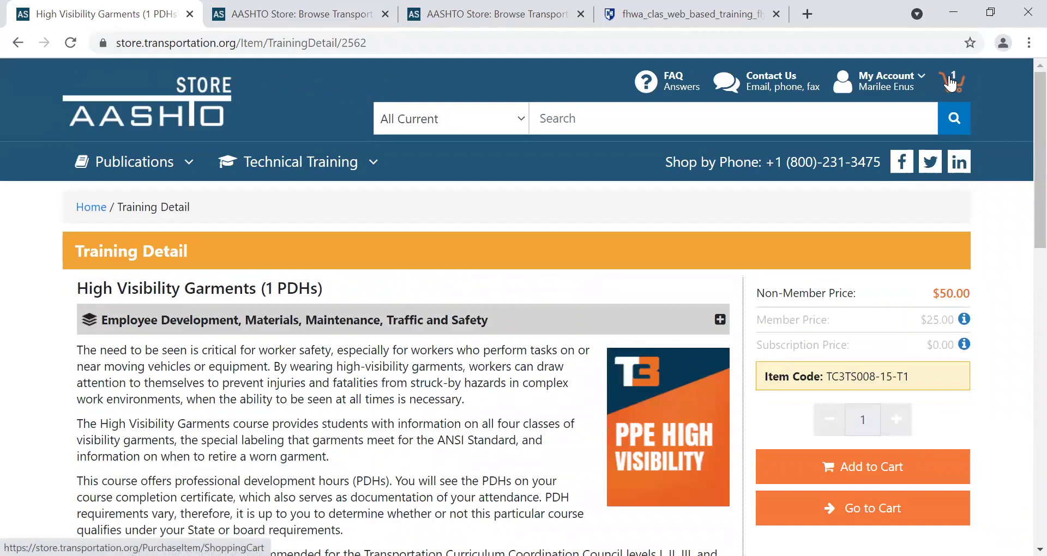
Open the shopping cart showing the $50.00 total and locate the Enter Promo Code box.
left_click(949, 83)
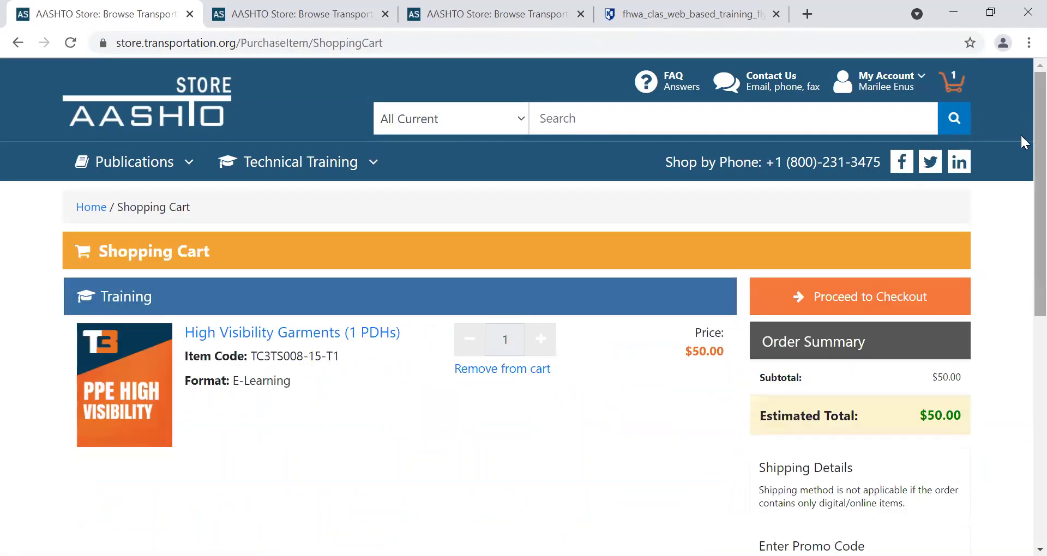
scroll(1021, 147, "down", 2)
scroll(1021, 155, "up", 2)
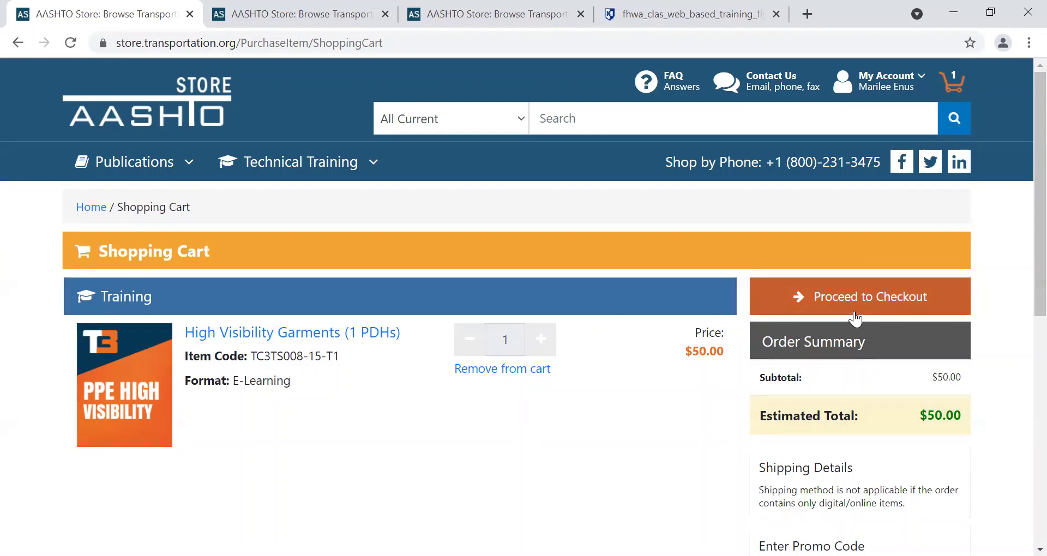
scroll(1024, 240, "down", 3)
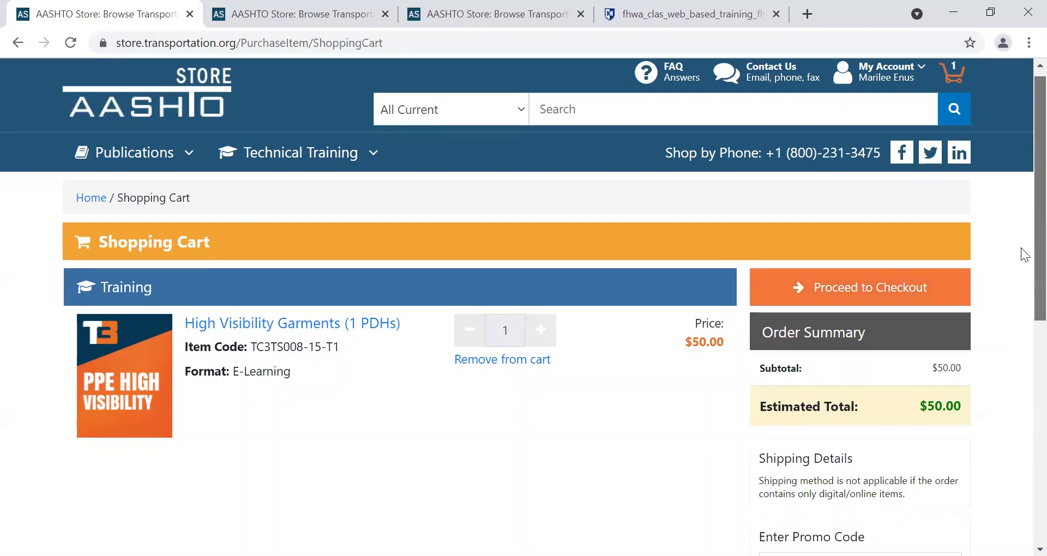
scroll(1021, 311, "down", 2)
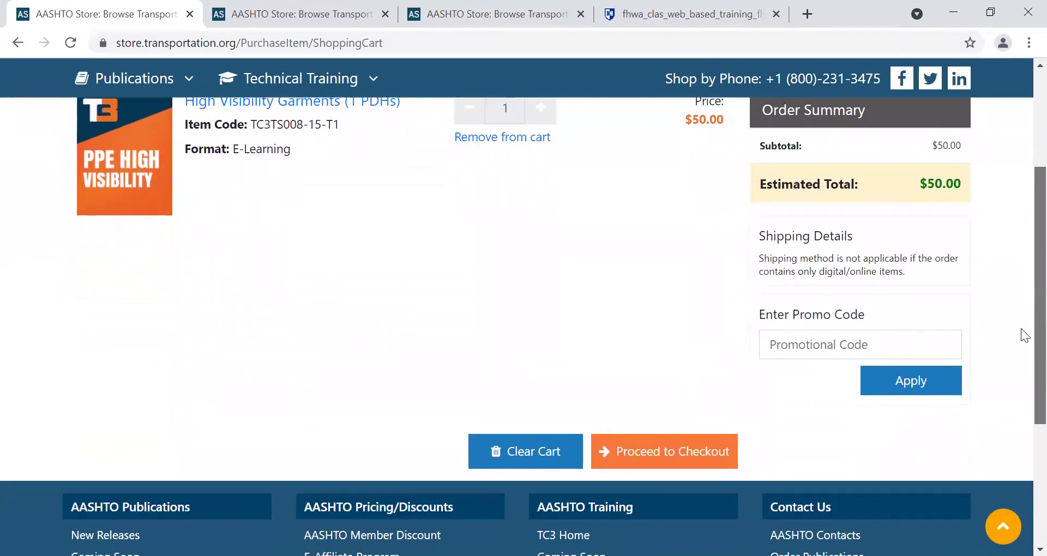
scroll(1021, 305, "up", 1)
scroll(1021, 315, "down", 1)
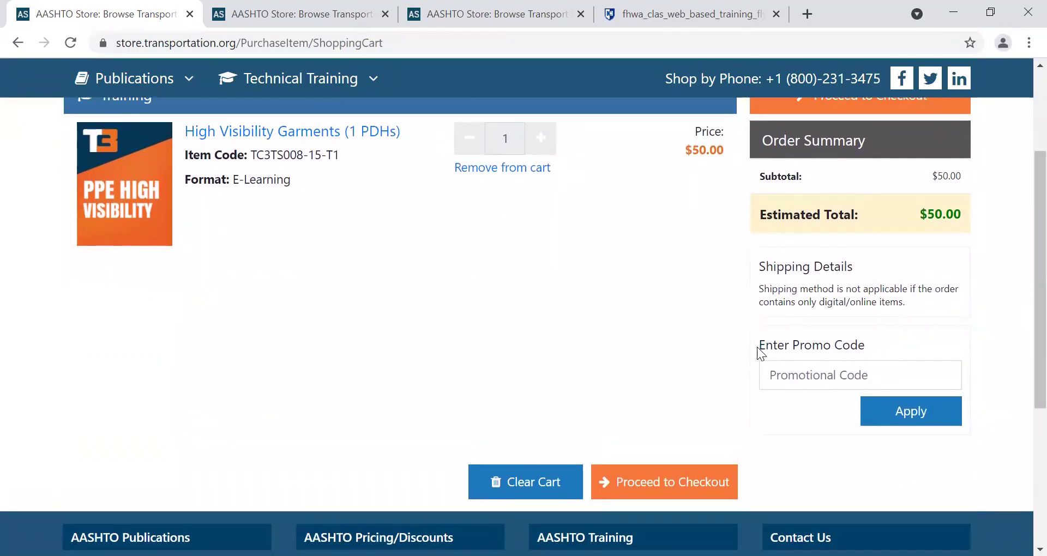
left_click_drag(758, 347, 816, 348)
mouse_move(910, 375)
left_mouse_down()
mouse_move(918, 401)
mouse_move(902, 385)
left_mouse_up()
Paste the TC3 promotion code from the flyer into the Promotional Code field.
left_click(902, 378)
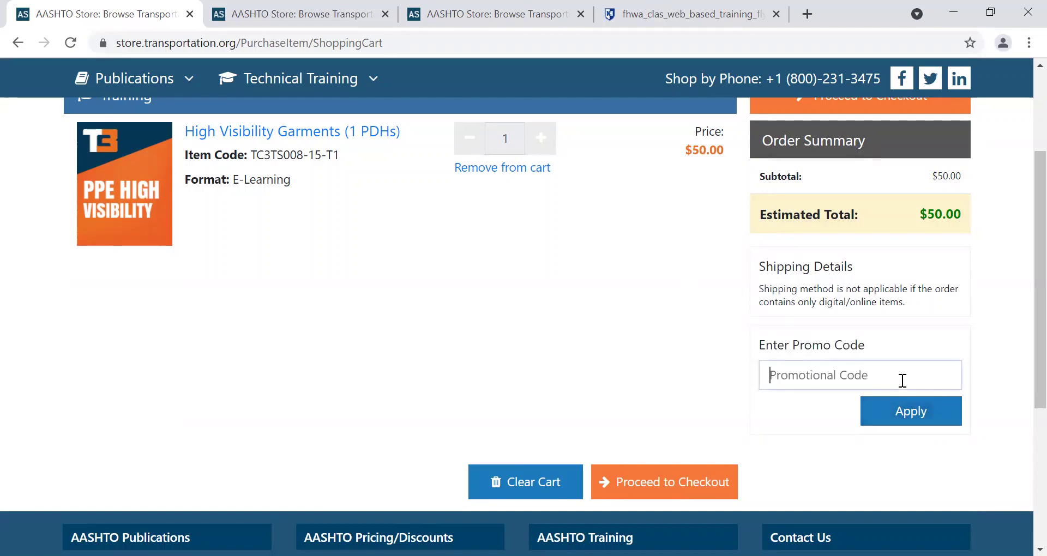
left_click(674, 16)
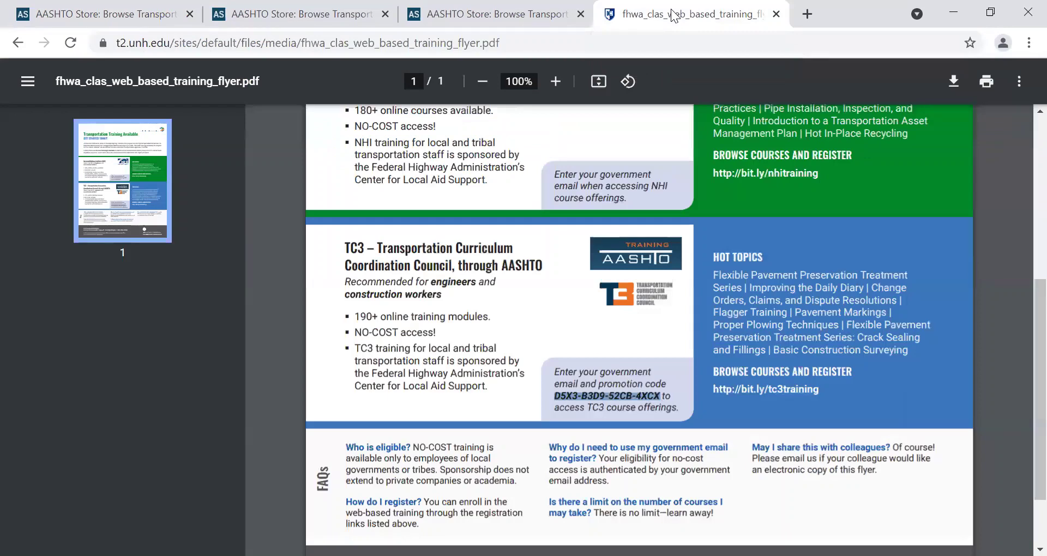
left_click(131, 16)
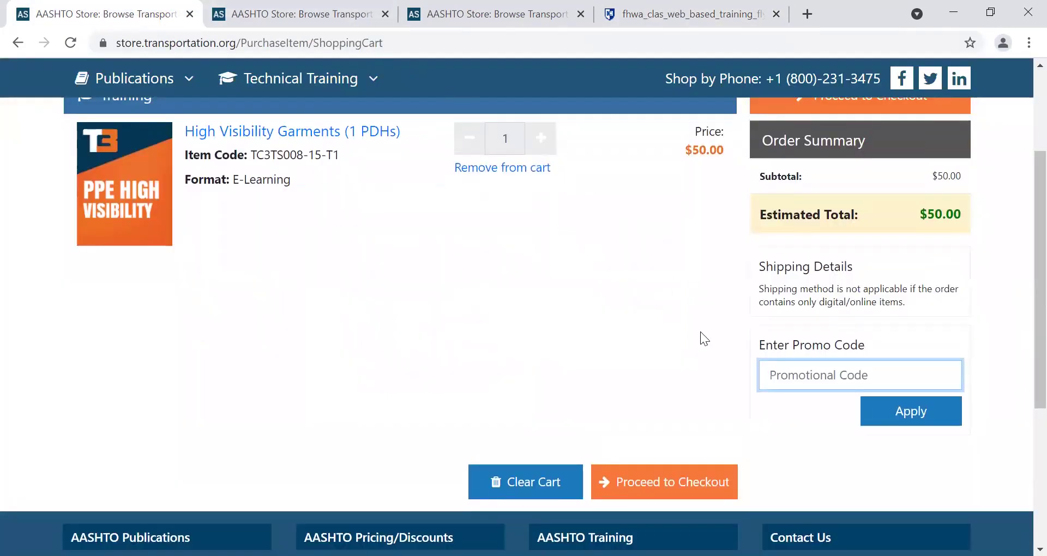
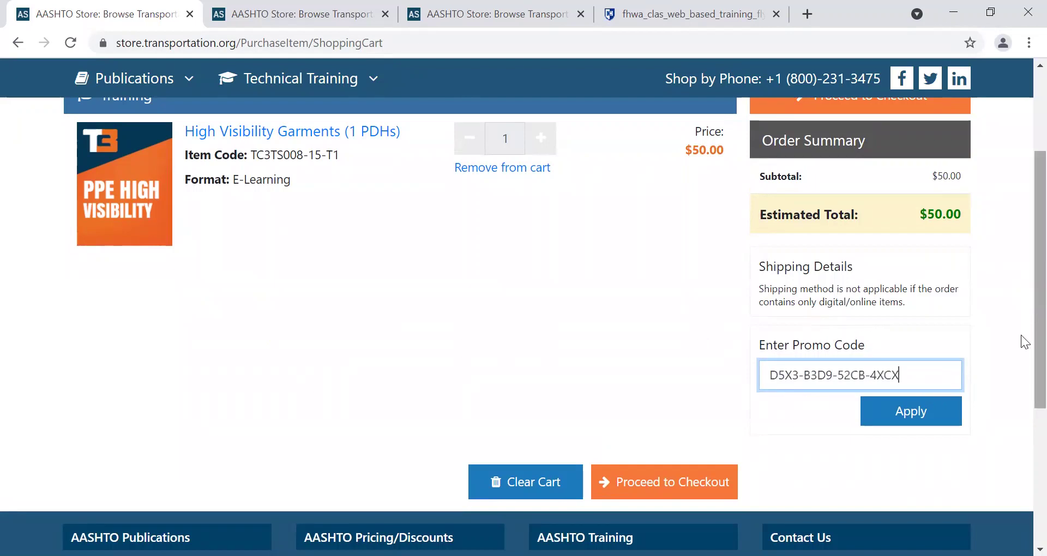
Apply the promo code so the estimated total drops from $50.00 to $0.00.
scroll(1021, 315, "up", 1)
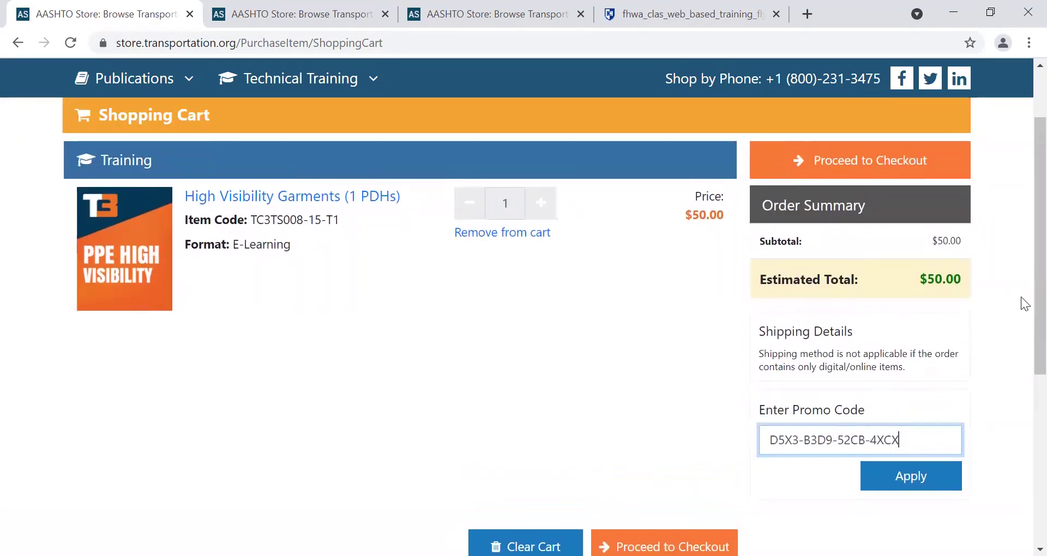
left_click_drag(1021, 298, 1022, 119)
scroll(1021, 118, "up", 3)
left_click(577, 437)
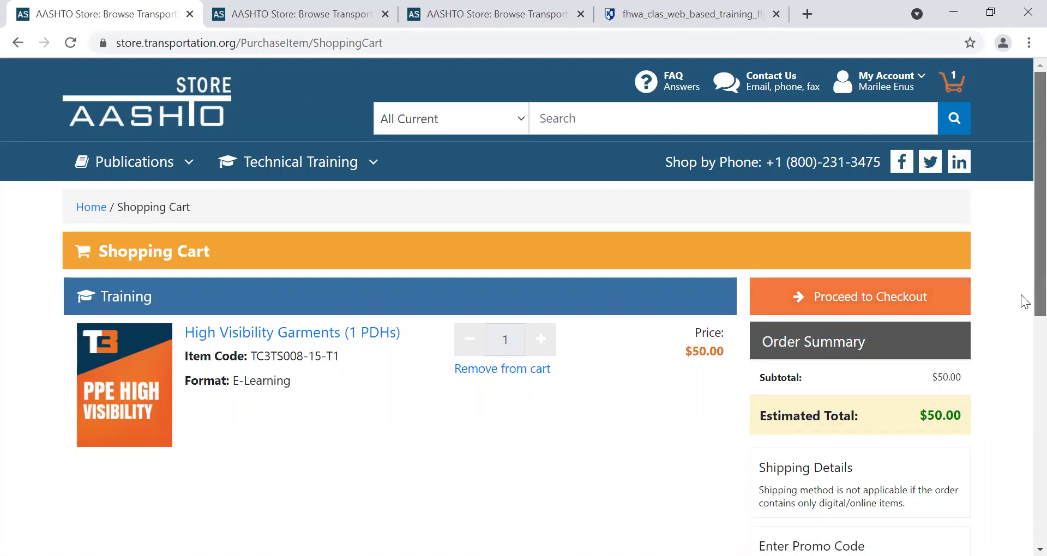
scroll(1021, 363, "down", 3)
scroll(1021, 362, "down", 3)
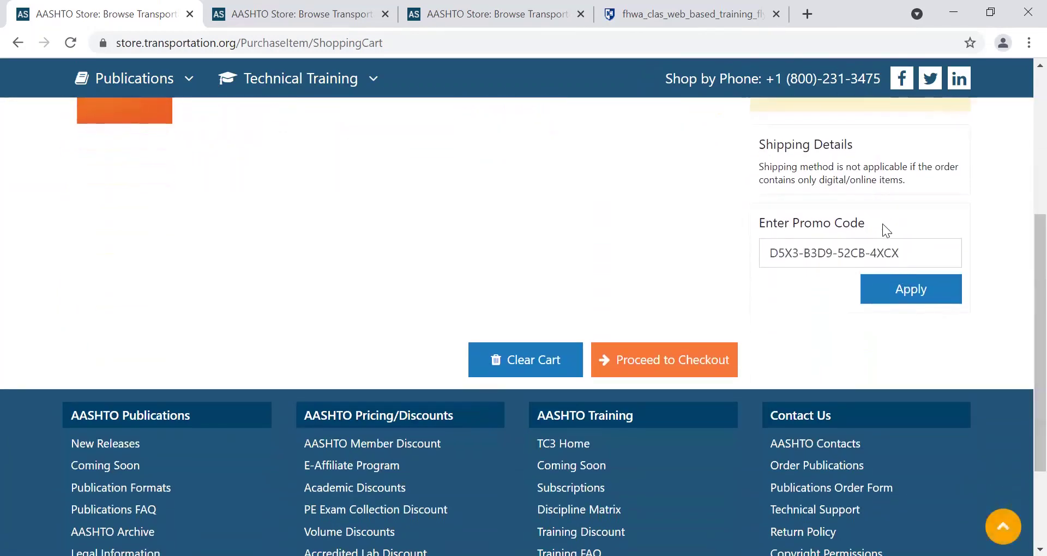
left_click(898, 287)
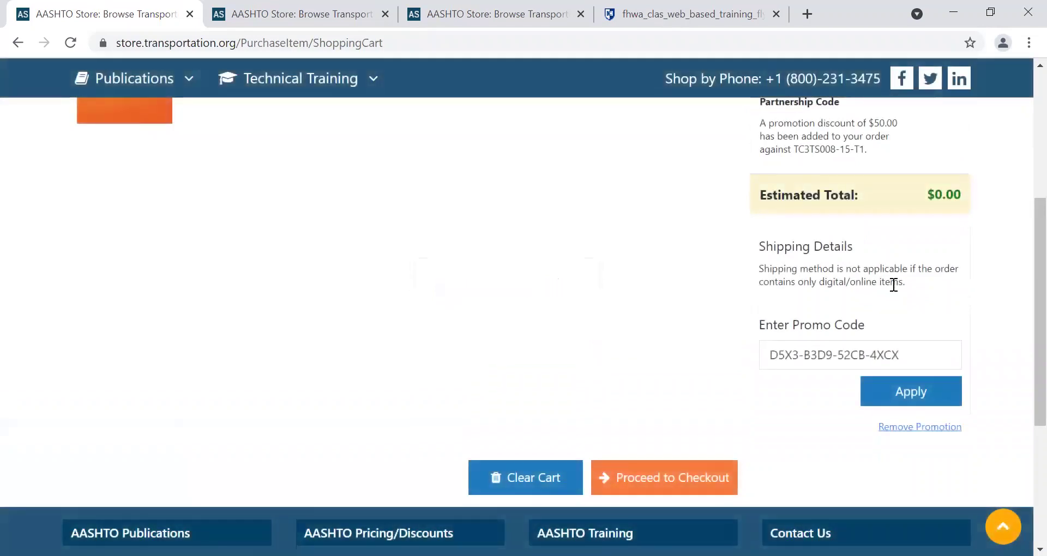
scroll(1021, 305, "up", 4)
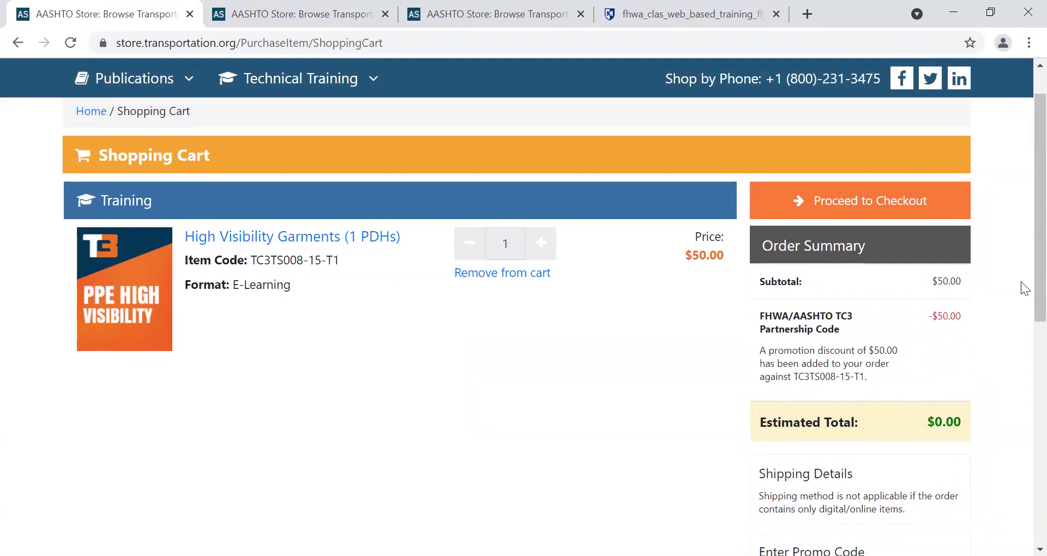
scroll(1021, 274, "up", 2)
scroll(1021, 276, "down", 5)
scroll(1014, 381, "up", 5)
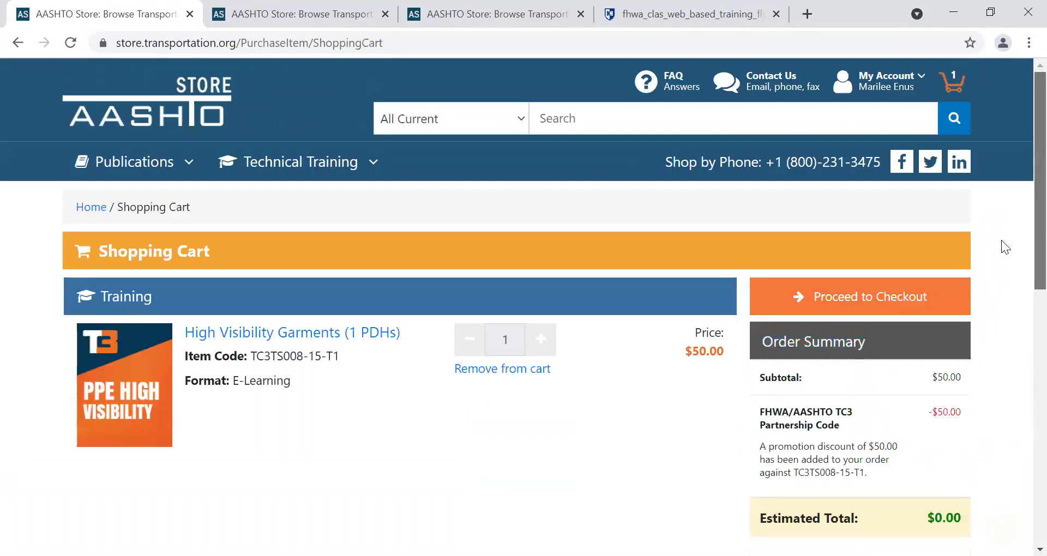
Proceed to checkout and continue to the order review.
left_click(880, 296)
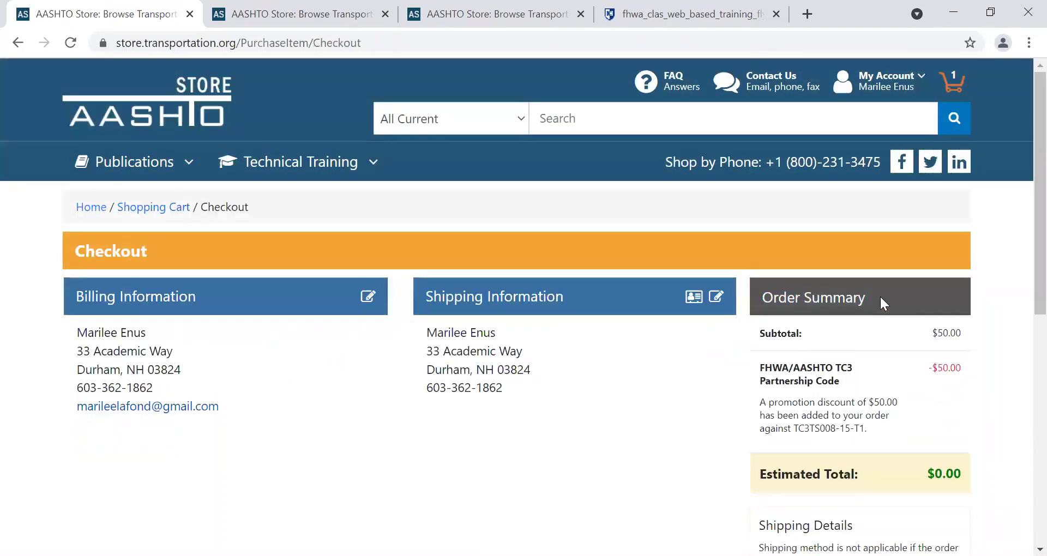
scroll(1024, 251, "down", 5)
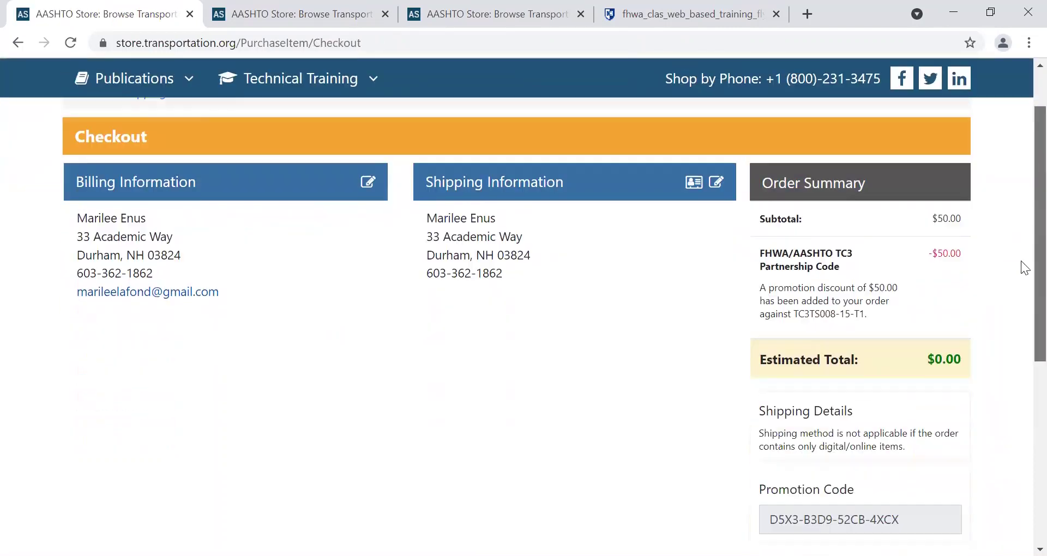
scroll(1021, 275, "up", 1)
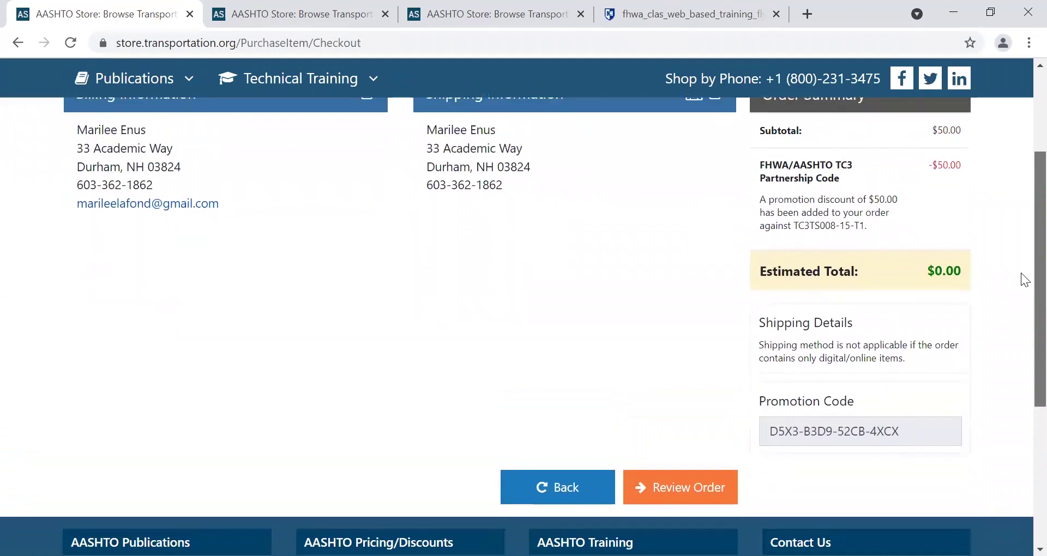
left_click(701, 493)
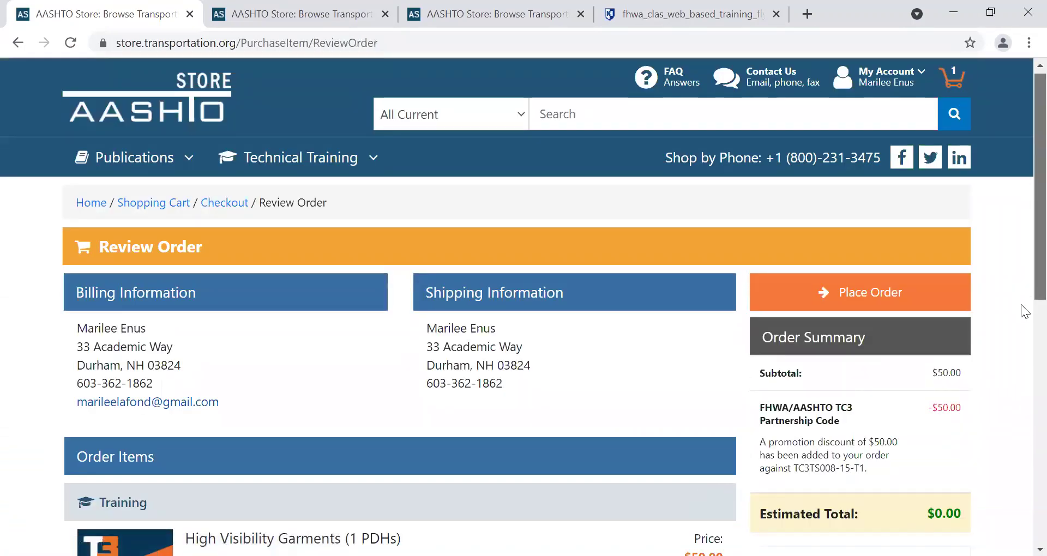
Place the free order and open My Training from the confirmation page.
scroll(1023, 281, "down", 4)
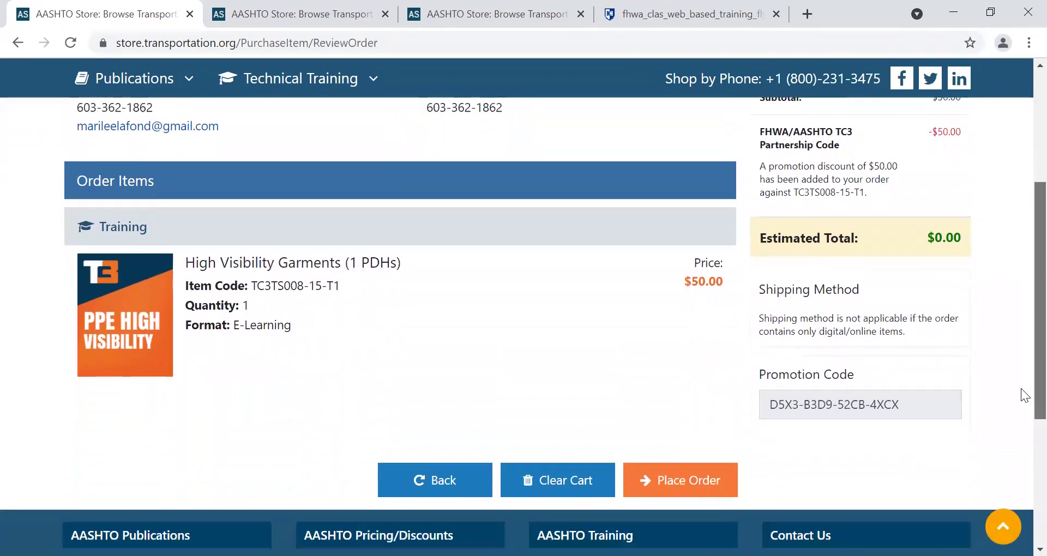
scroll(1021, 400, "down", 1)
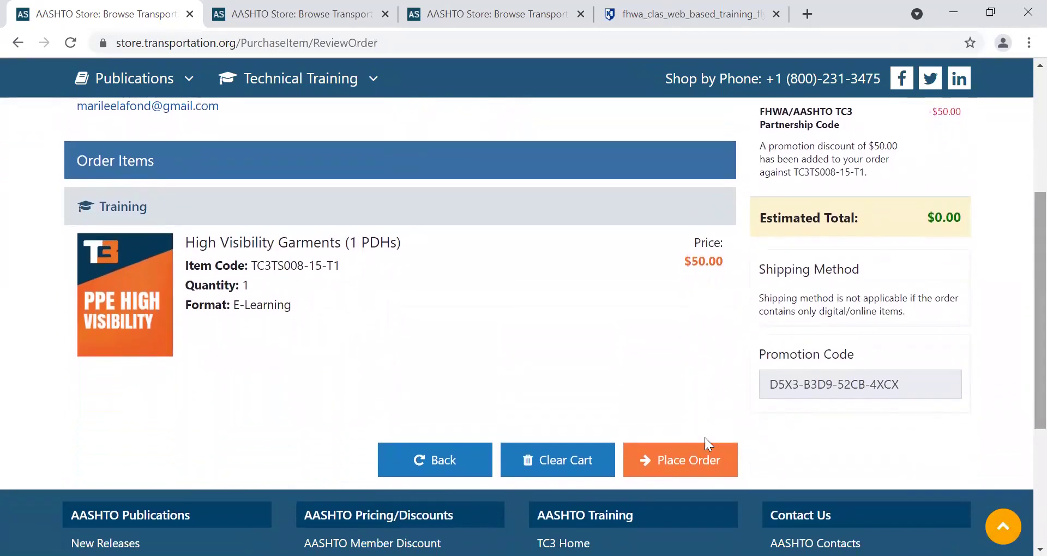
left_click(676, 462)
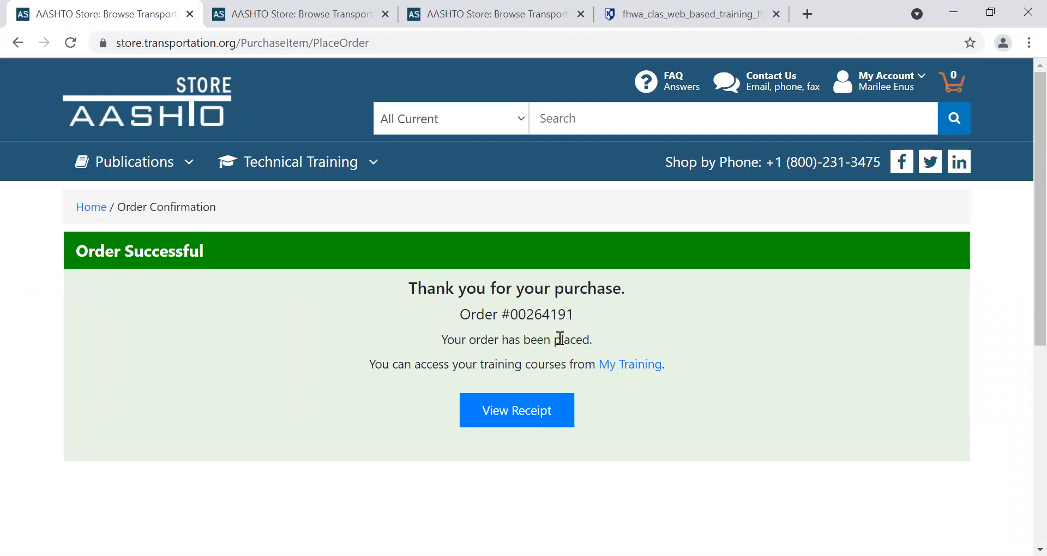
left_click(637, 373)
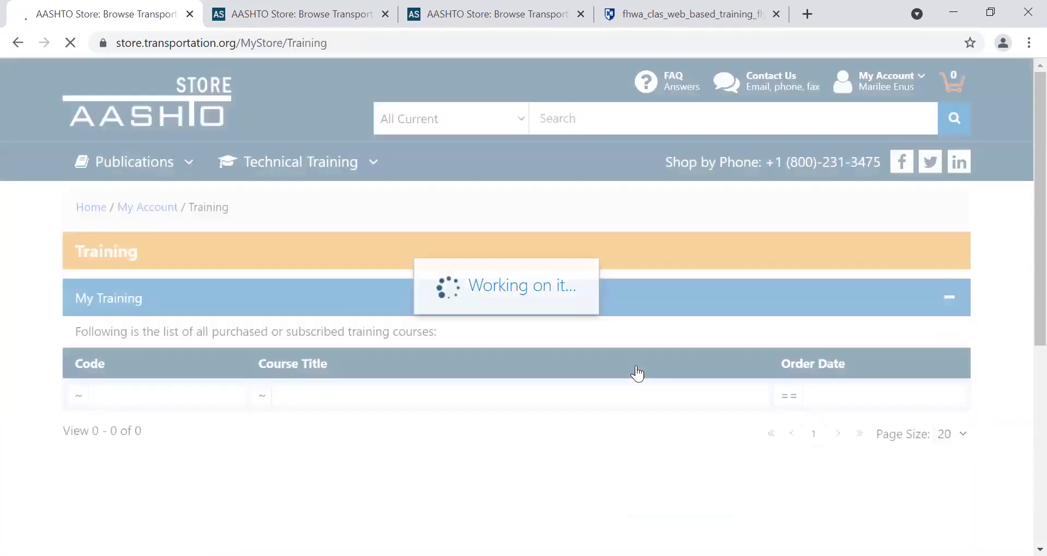